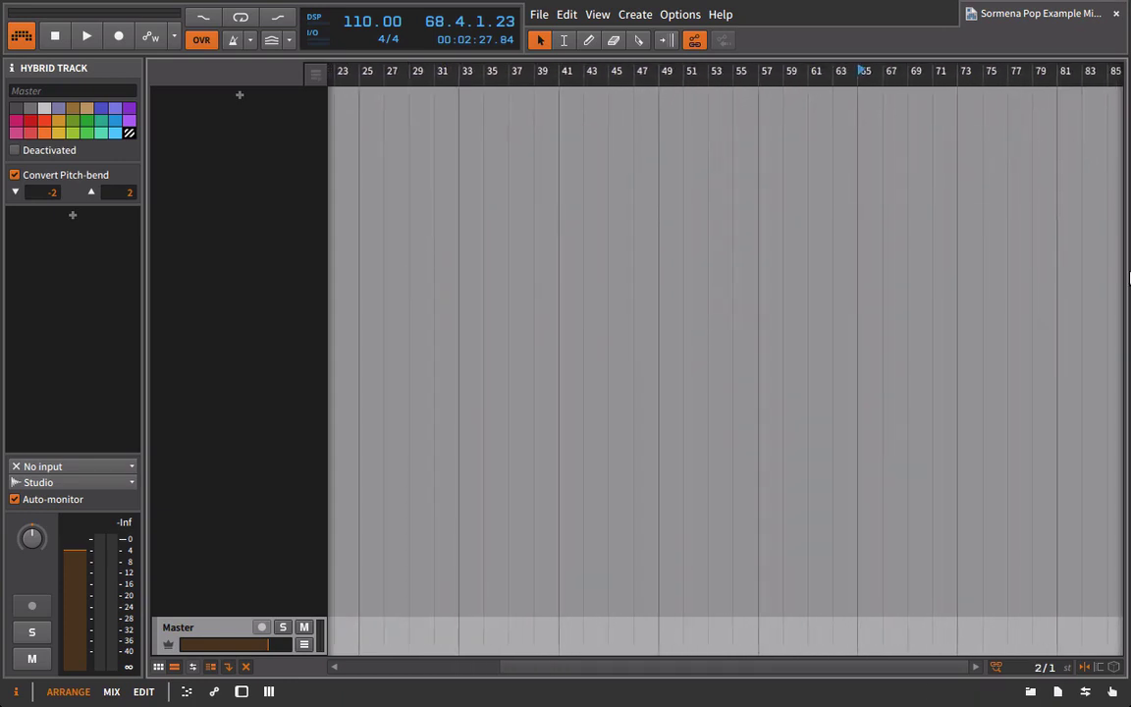
# Show the Pop Example Stems folder in the sample browser and confirm an audio buffer size of 1024 samples in the preferences.
pyautogui.click(1030, 692)
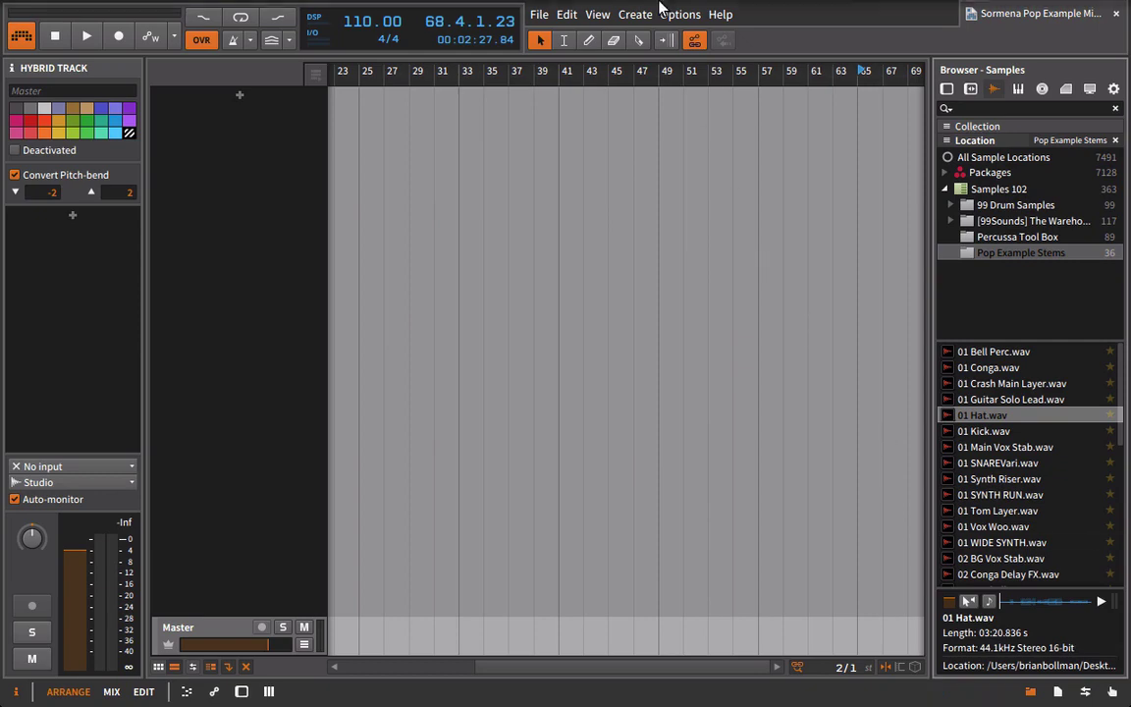
pyautogui.click(682, 15)
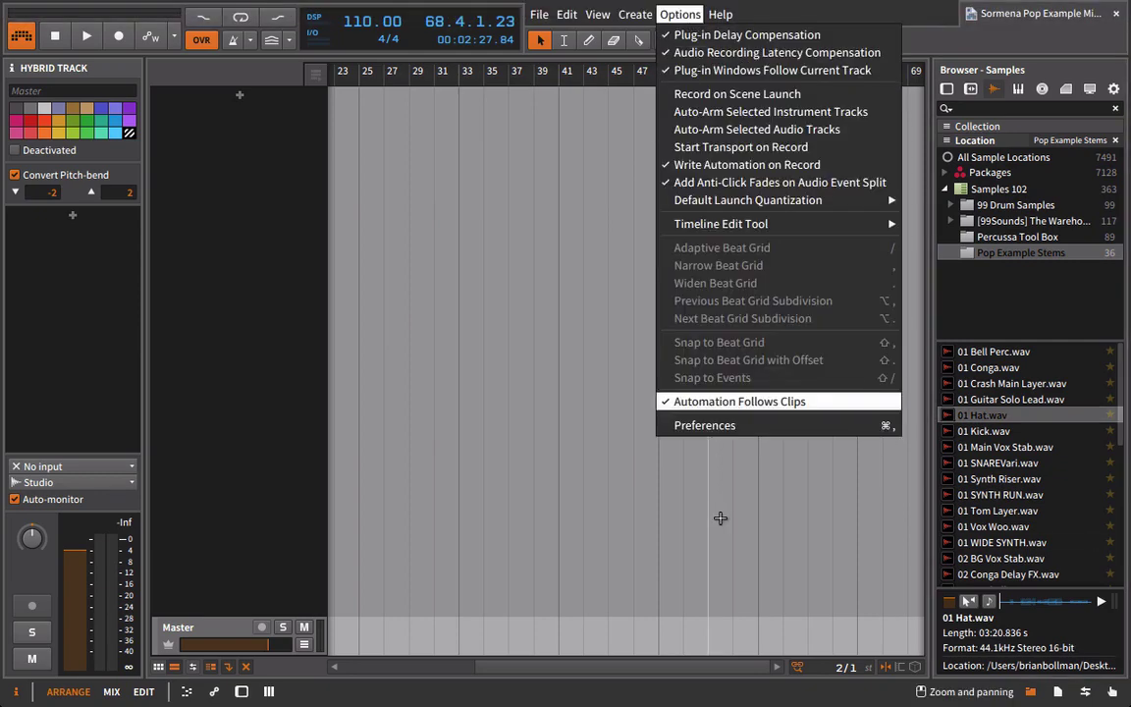
pyautogui.click(703, 427)
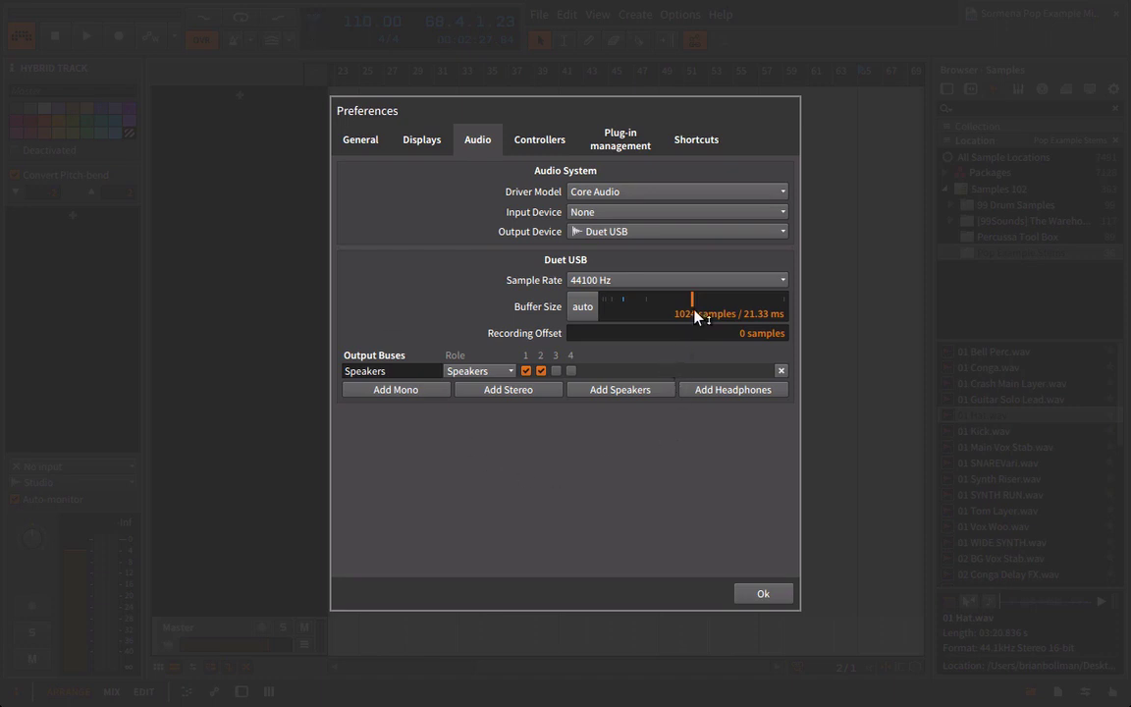
pyautogui.moveTo(695, 315); pyautogui.dragTo(772, 310)
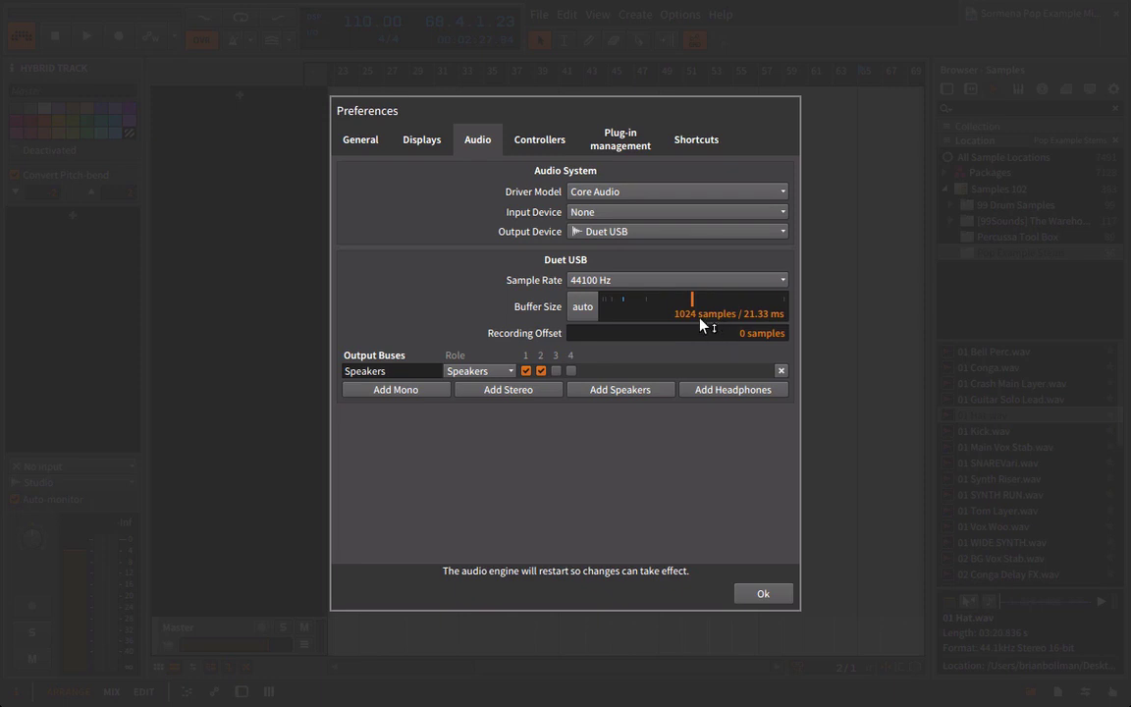
pyautogui.moveTo(700, 325); pyautogui.dragTo(717, 303)
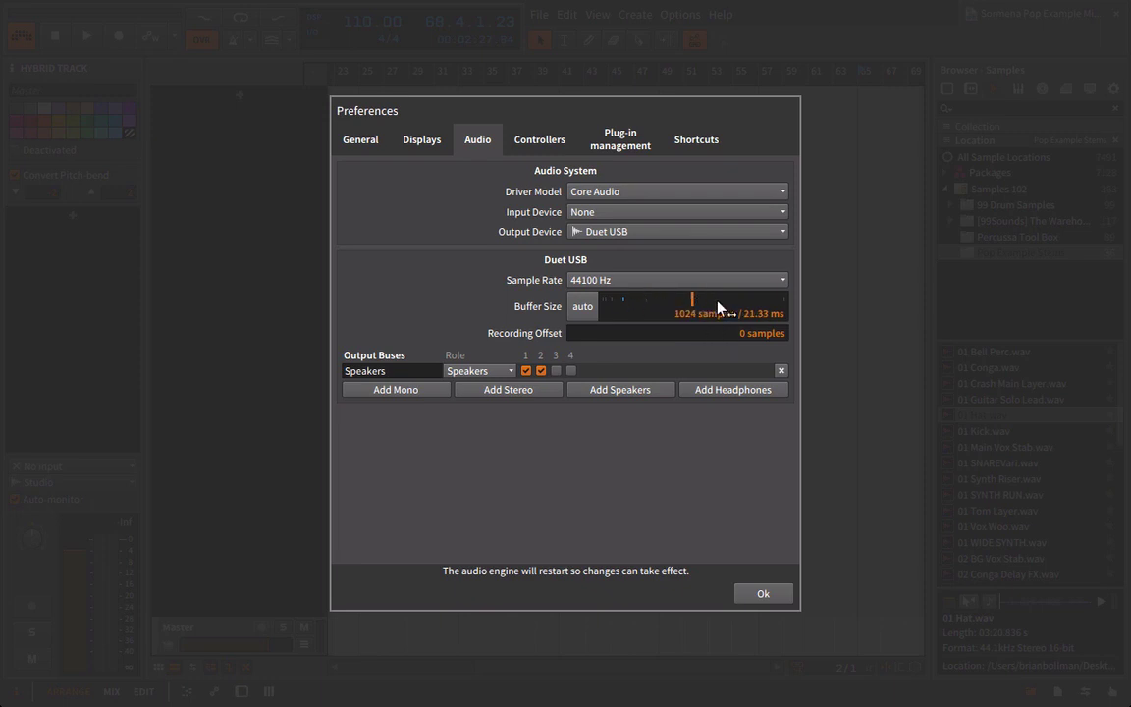
pyautogui.click(762, 595)
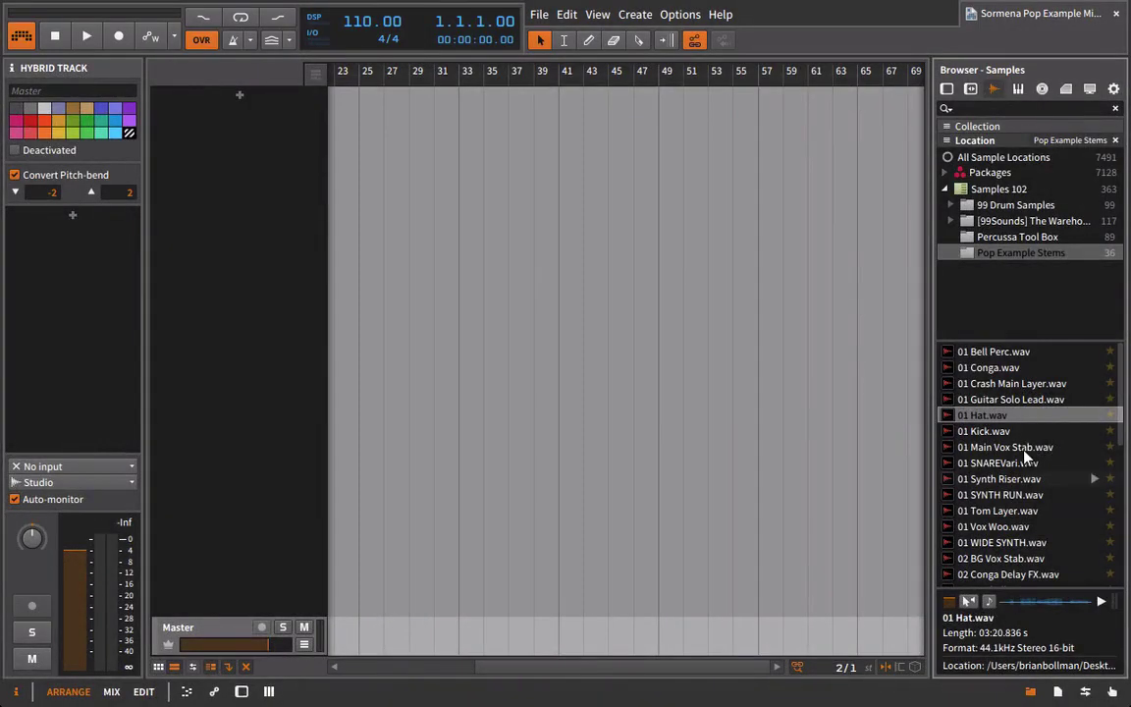
# Import all the stems from 01 Bell Perc.wav to 09 Surprise Synth.wav into the arranger as separate tracks and hide the browser.
pyautogui.click(977, 354)
pyautogui.scroll(-10, 1016, 476)
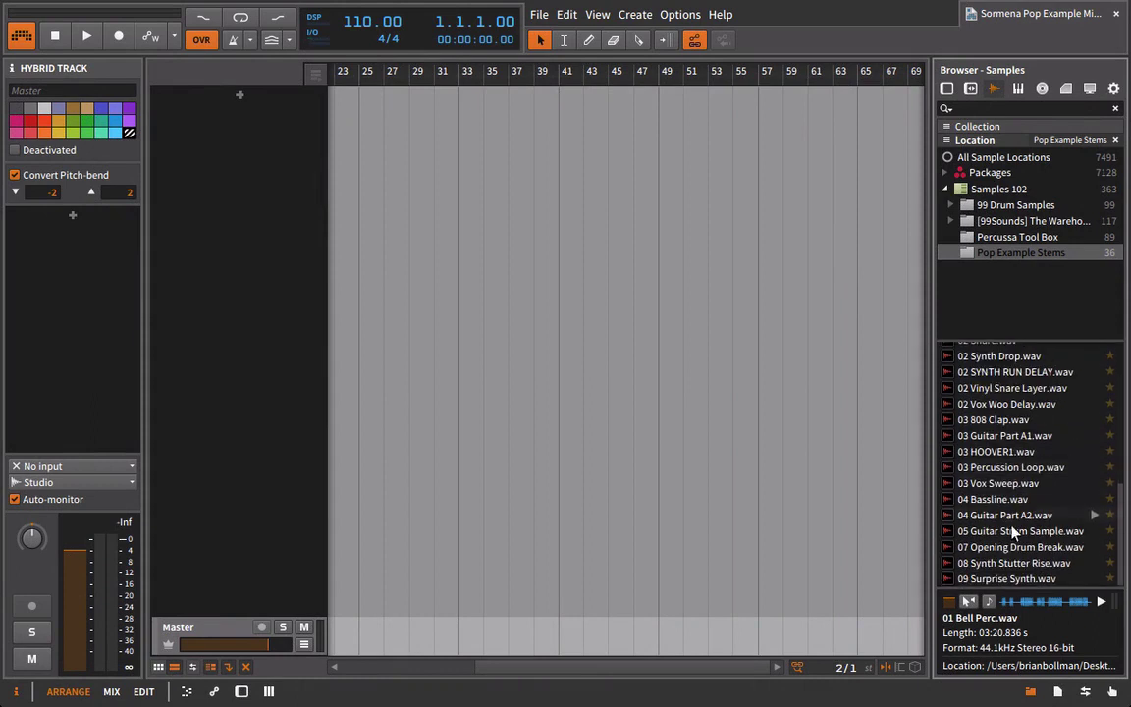
pyautogui.keyDown('shift'); pyautogui.click(993, 576); pyautogui.keyUp('shift')
pyautogui.scroll(10, 1002, 479)
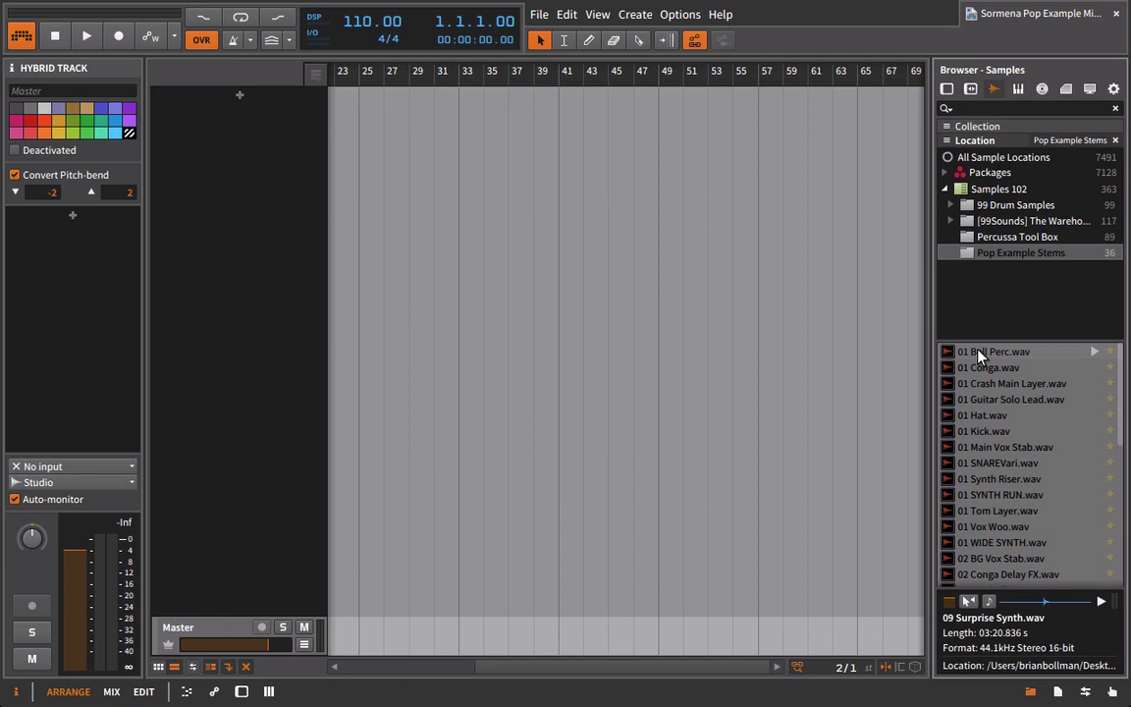
pyautogui.moveTo(979, 355); pyautogui.dragTo(426, 157)
pyautogui.press('Escape')
pyautogui.click(983, 497)
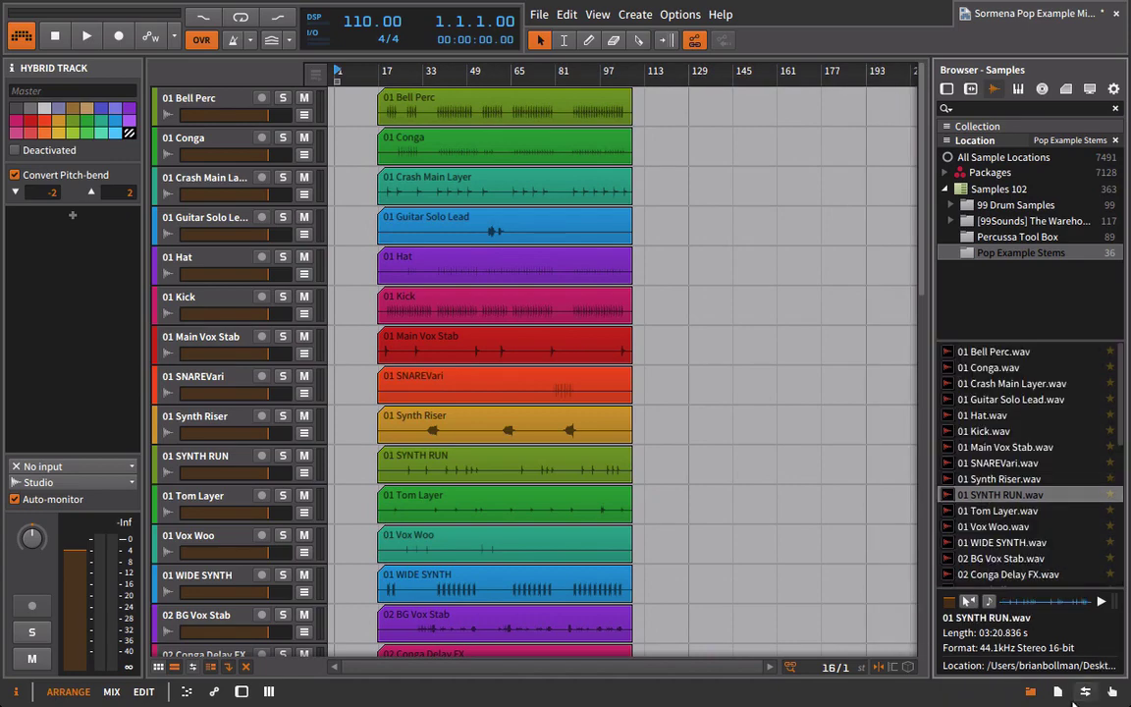
pyautogui.click(1032, 693)
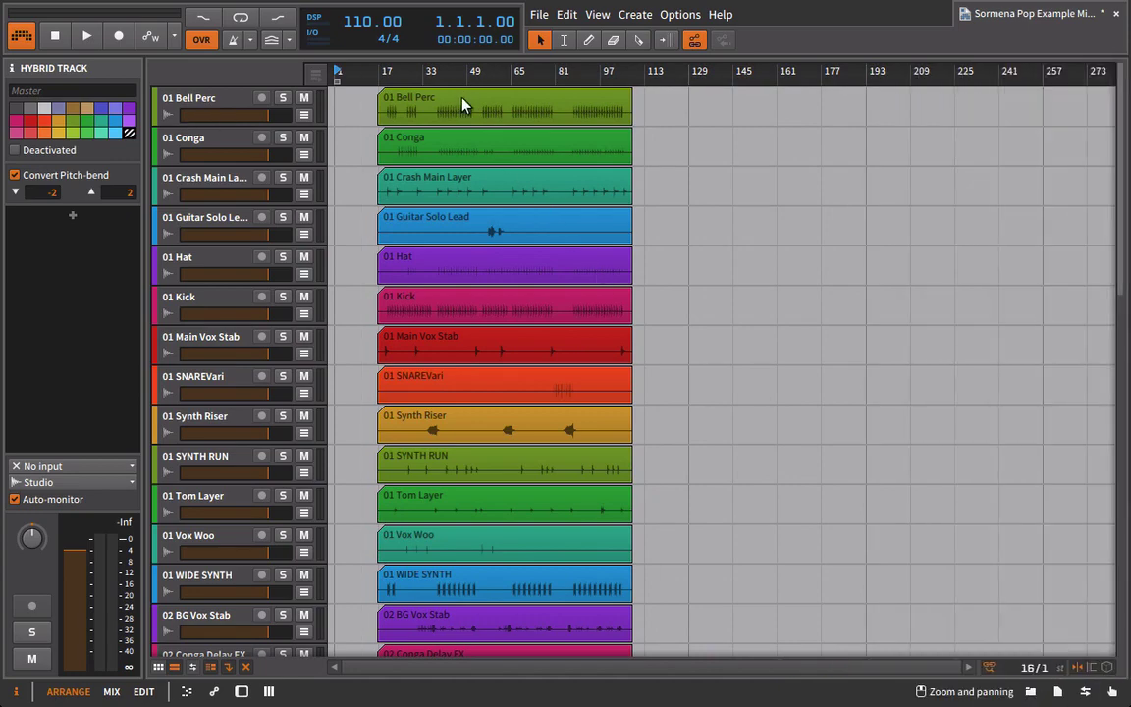
# Select every stem clip in the arrangement and set the beat grid to 1/1.
pyautogui.hotkey('ctrl', 'a')
pyautogui.scroll(-10, 525, 308)
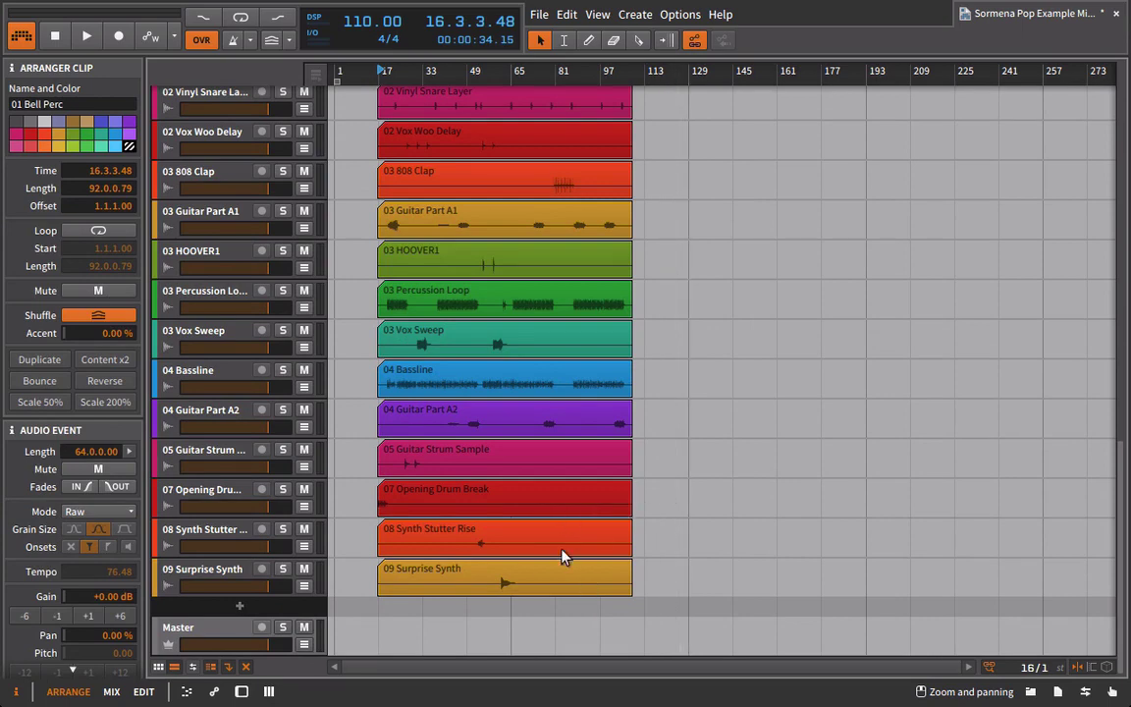
pyautogui.hotkey('ctrl', 'a')
pyautogui.scroll(10, 517, 411)
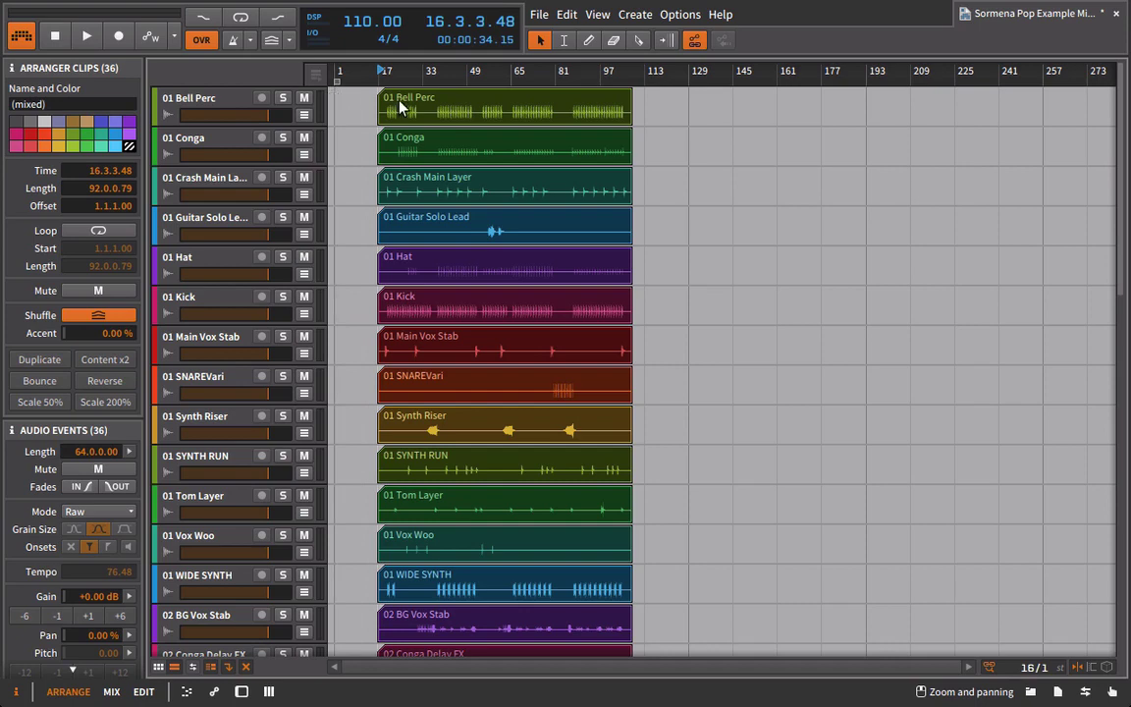
pyautogui.moveTo(1034, 668); pyautogui.dragTo(1034, 650)
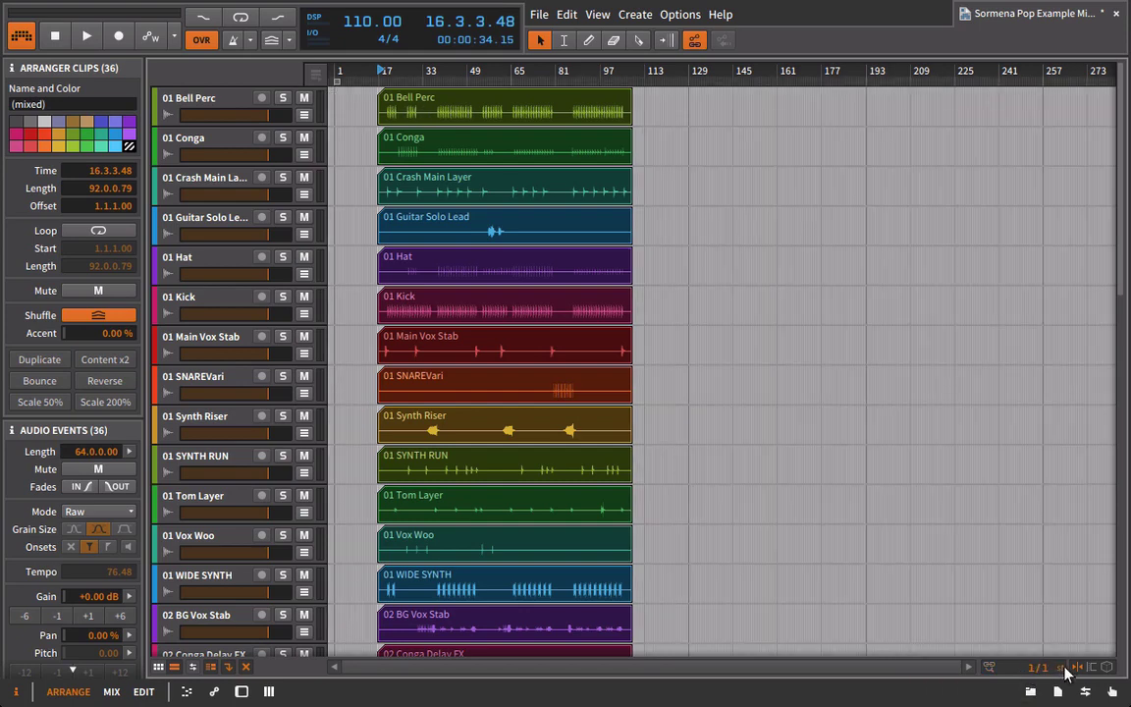
# Reselect all 36 stem clips and move them together so they start at 1.1.1, then clear the selection.
pyautogui.click(813, 301)
pyautogui.moveTo(363, 97); pyautogui.dragTo(593, 705)
pyautogui.scroll(15, 481, 354)
pyautogui.moveTo(425, 108); pyautogui.dragTo(361, 154)
pyautogui.moveTo(341, 77); pyautogui.dragTo(379, 79)
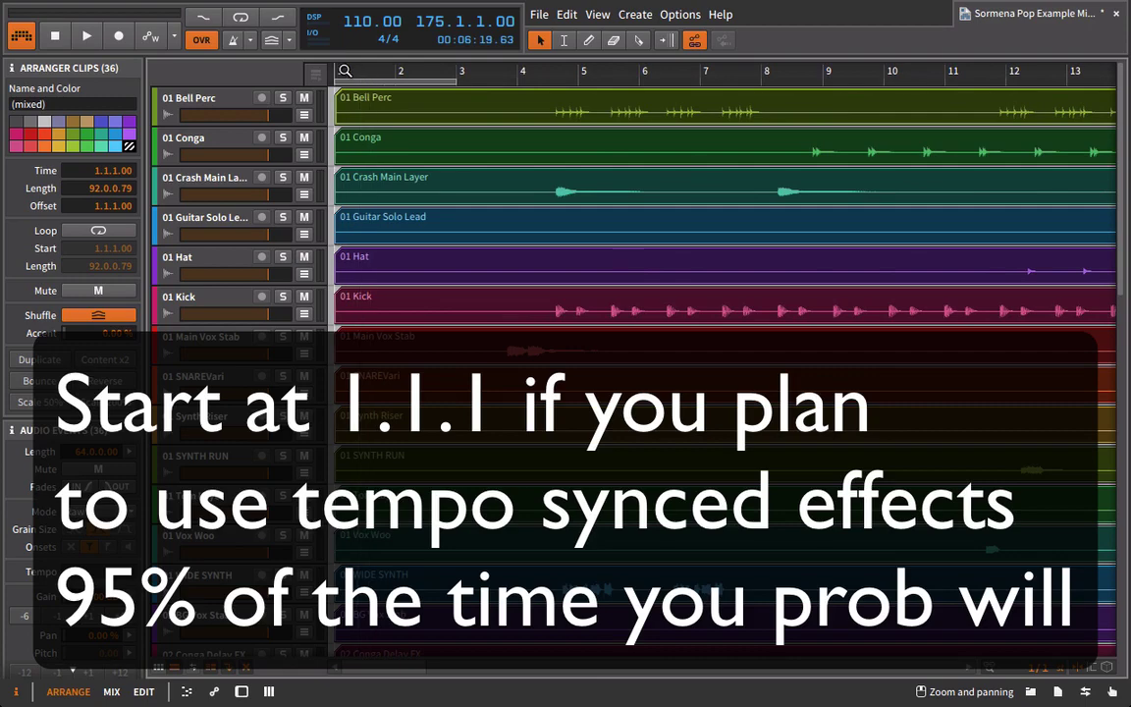
pyautogui.scroll(-6, 392, 70)
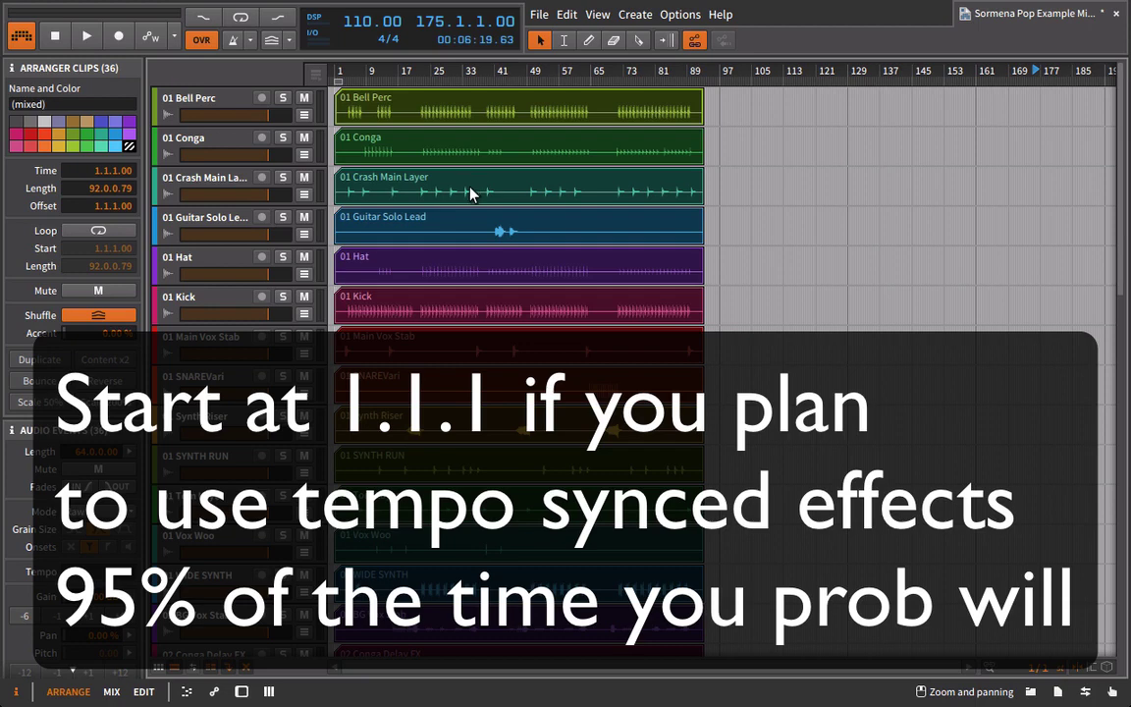
pyautogui.click(786, 172)
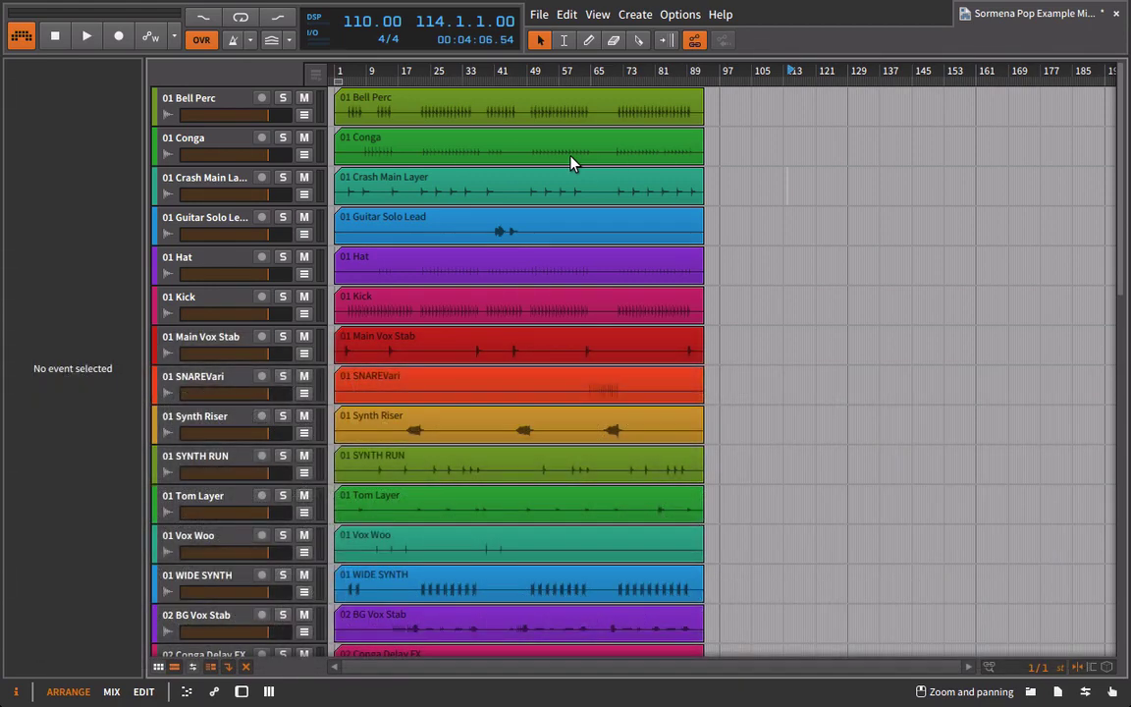
# Color the 01 Bell Perc, 01 Conga and 01 Crash Main Layer tracks purple.
pyautogui.scroll(-15, 570, 157)
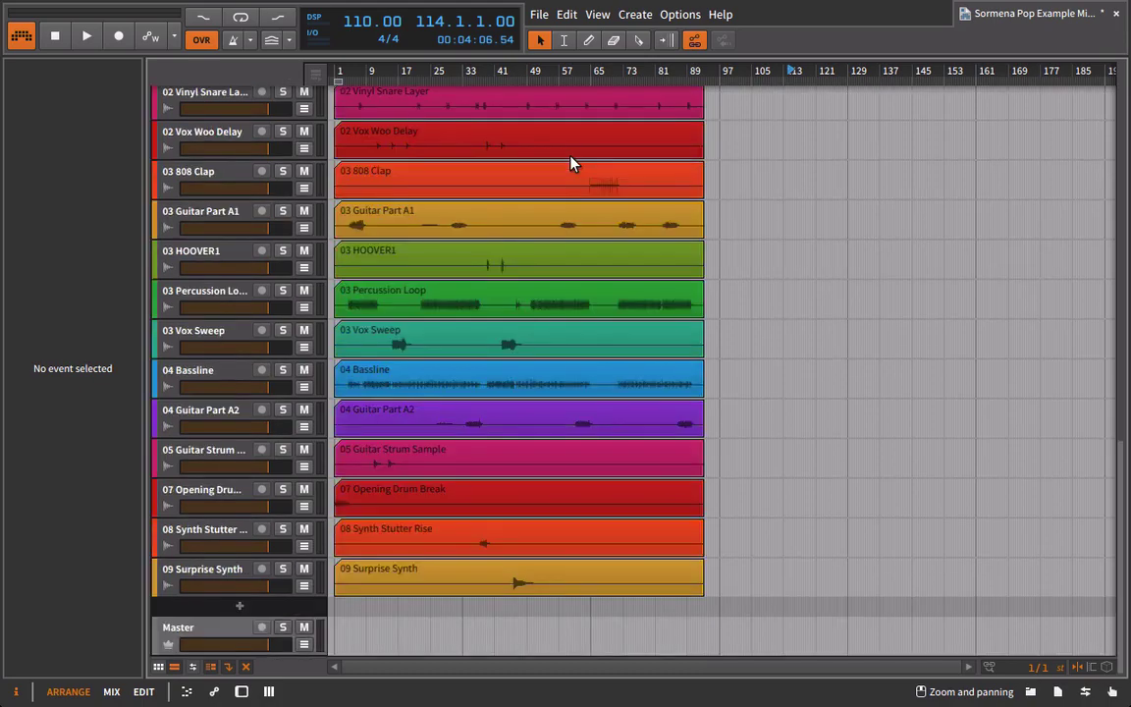
pyautogui.scroll(2, 573, 162)
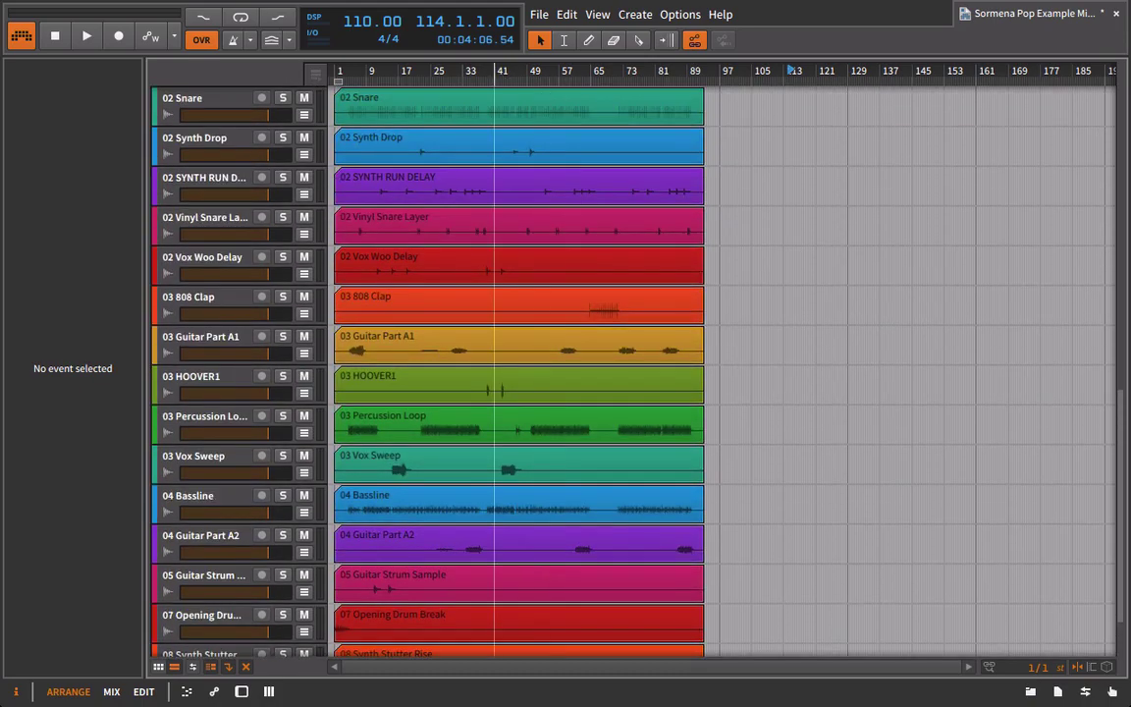
pyautogui.moveTo(494, 71); pyautogui.dragTo(516, 118)
pyautogui.hscroll(-3, 585, 191)
pyautogui.scroll(7, 585, 192)
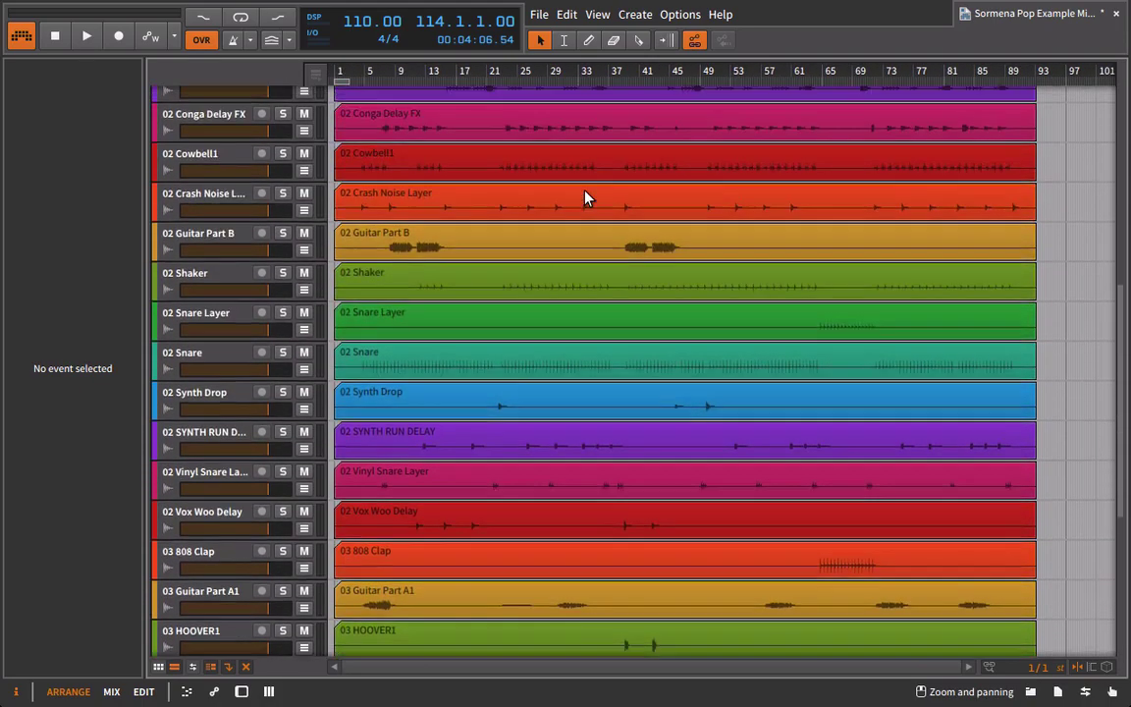
pyautogui.scroll(12, 586, 198)
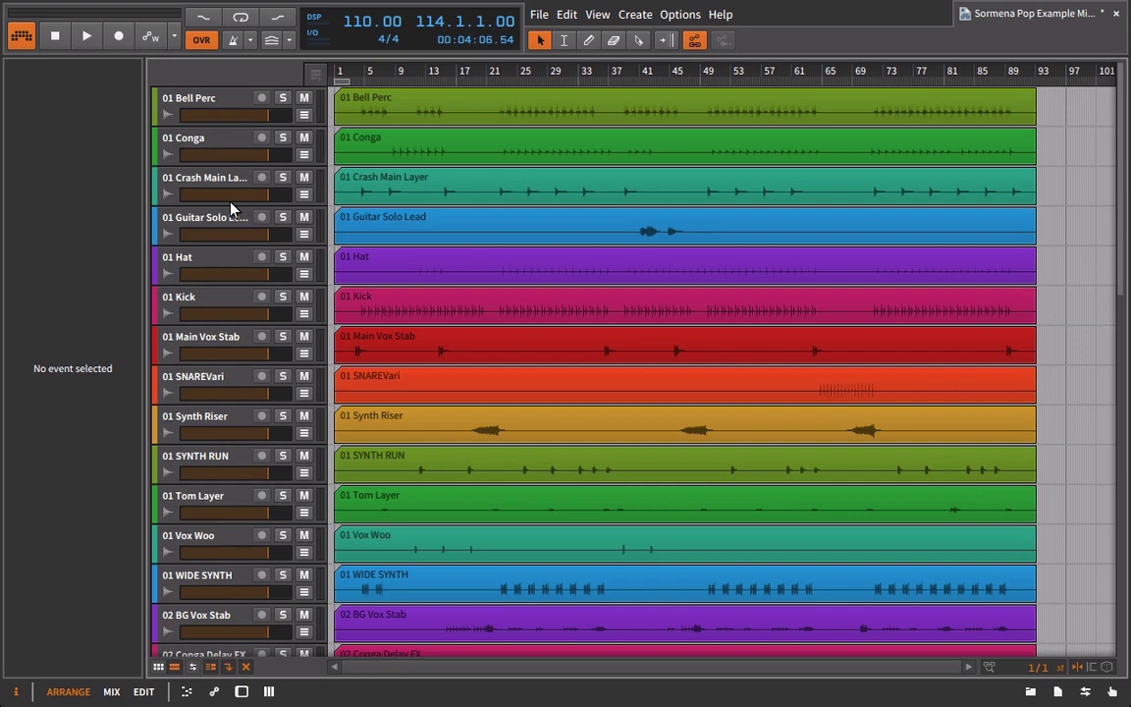
pyautogui.click(191, 102)
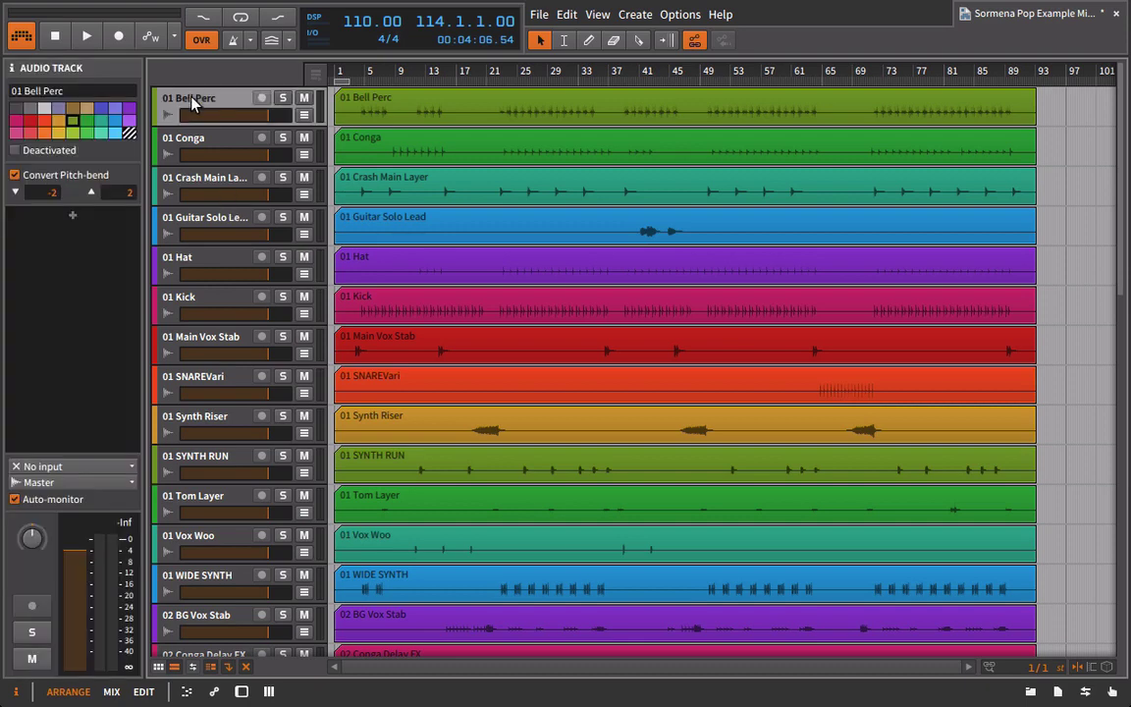
pyautogui.click(192, 133)
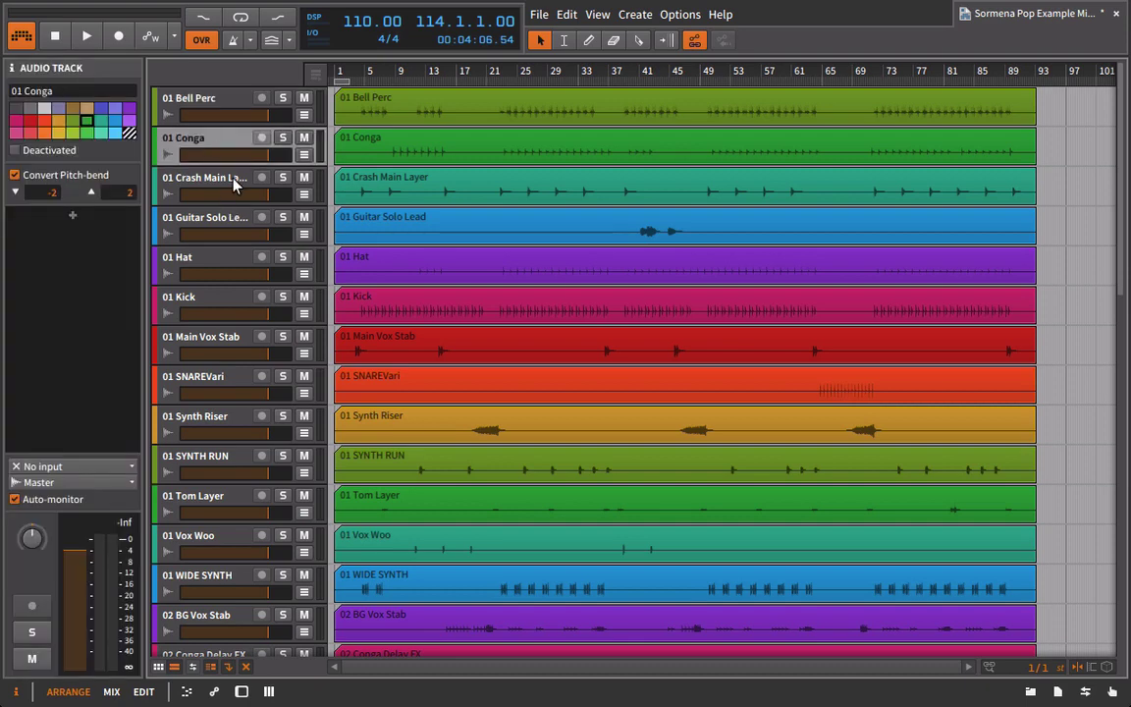
pyautogui.click(234, 184)
pyautogui.keyDown('shift'); pyautogui.click(202, 104); pyautogui.keyUp('shift')
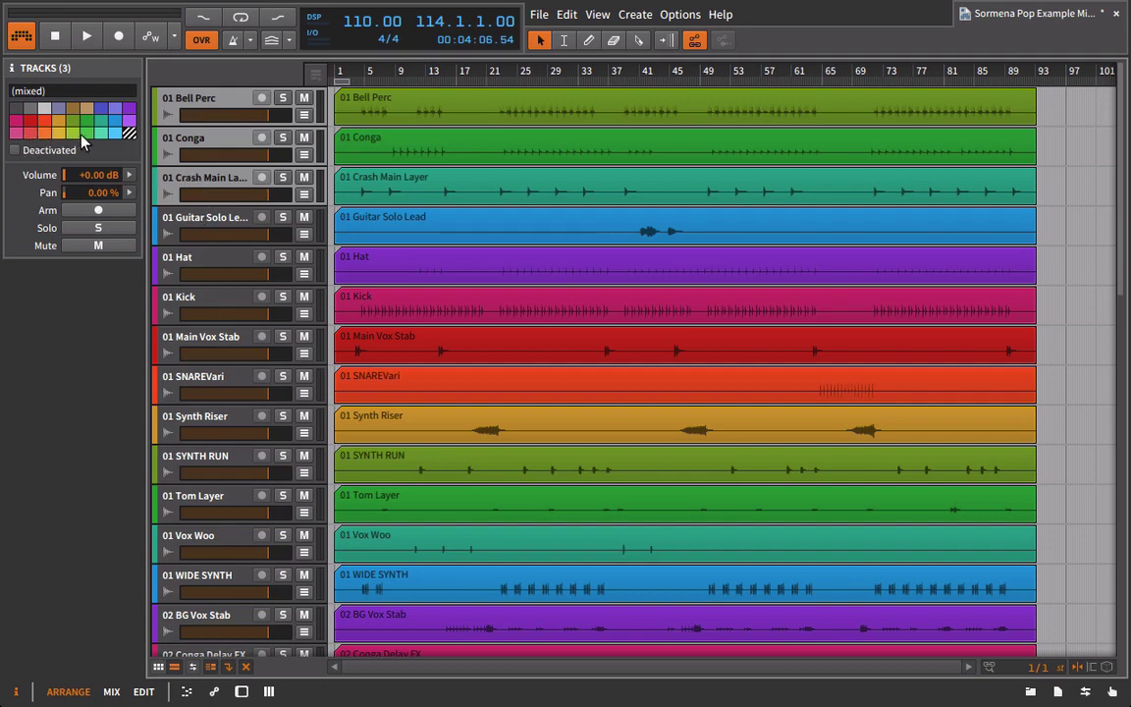
pyautogui.click(86, 135)
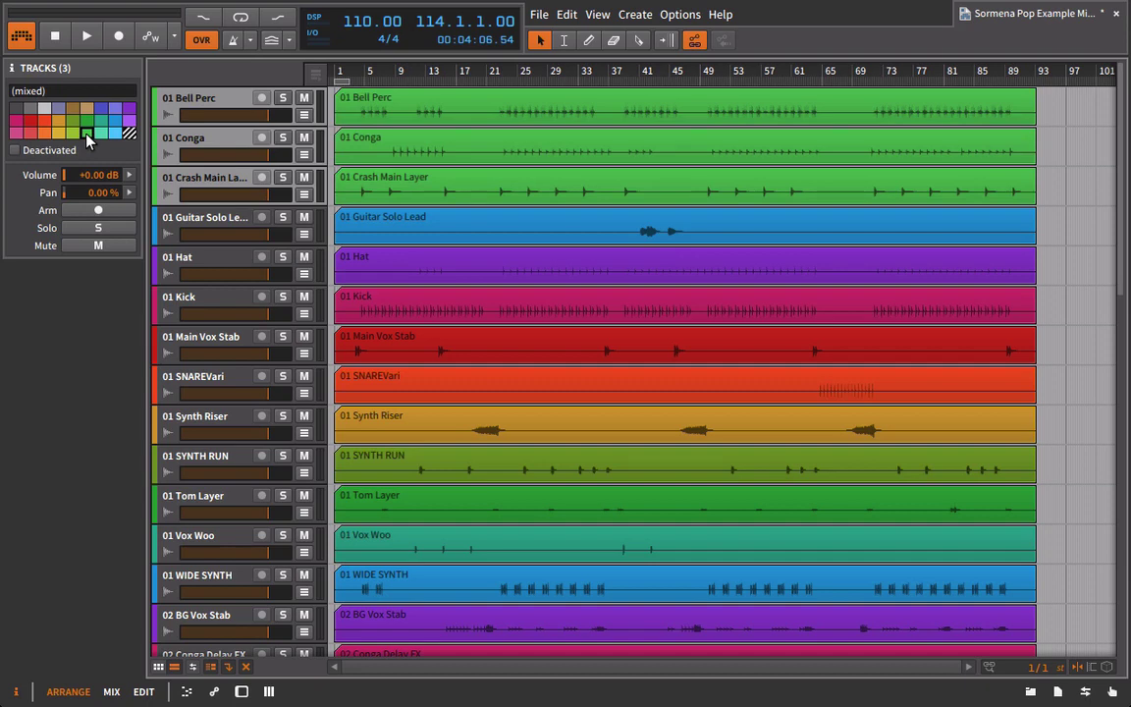
pyautogui.click(130, 110)
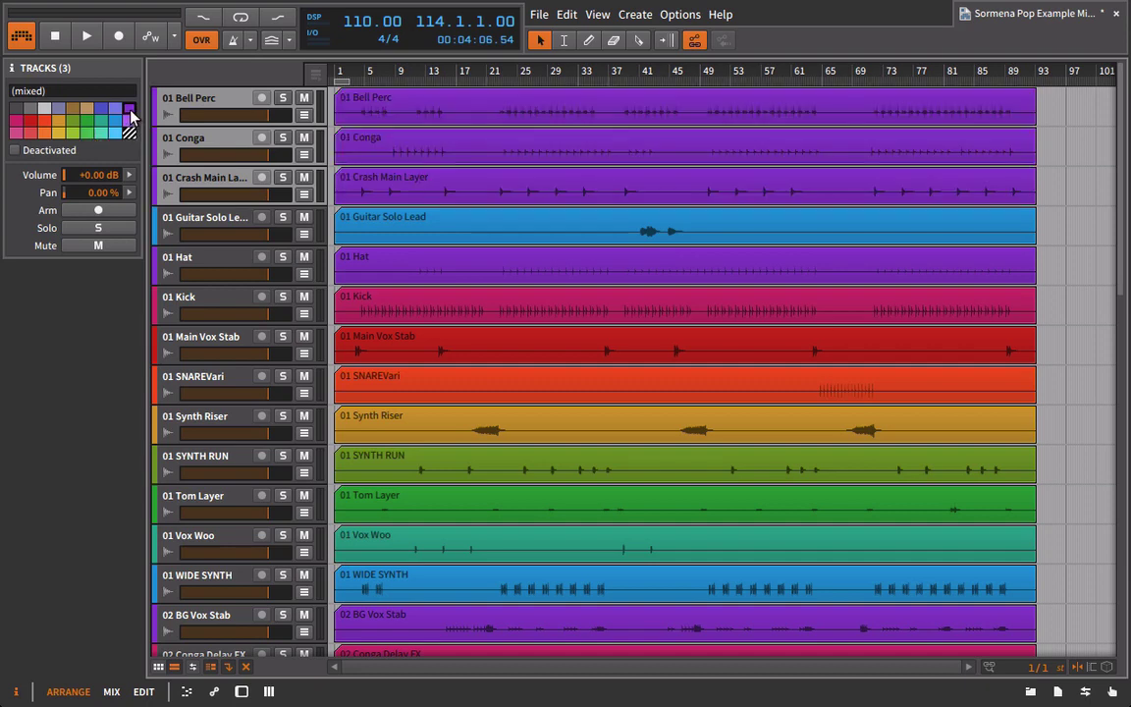
# Move the 01 Hat, 01 Kick, 01 SNAREVari and 01 Tom Layer tracks up beneath 01 Crash Main Layer, in that order.
pyautogui.moveTo(208, 257); pyautogui.dragTo(196, 212)
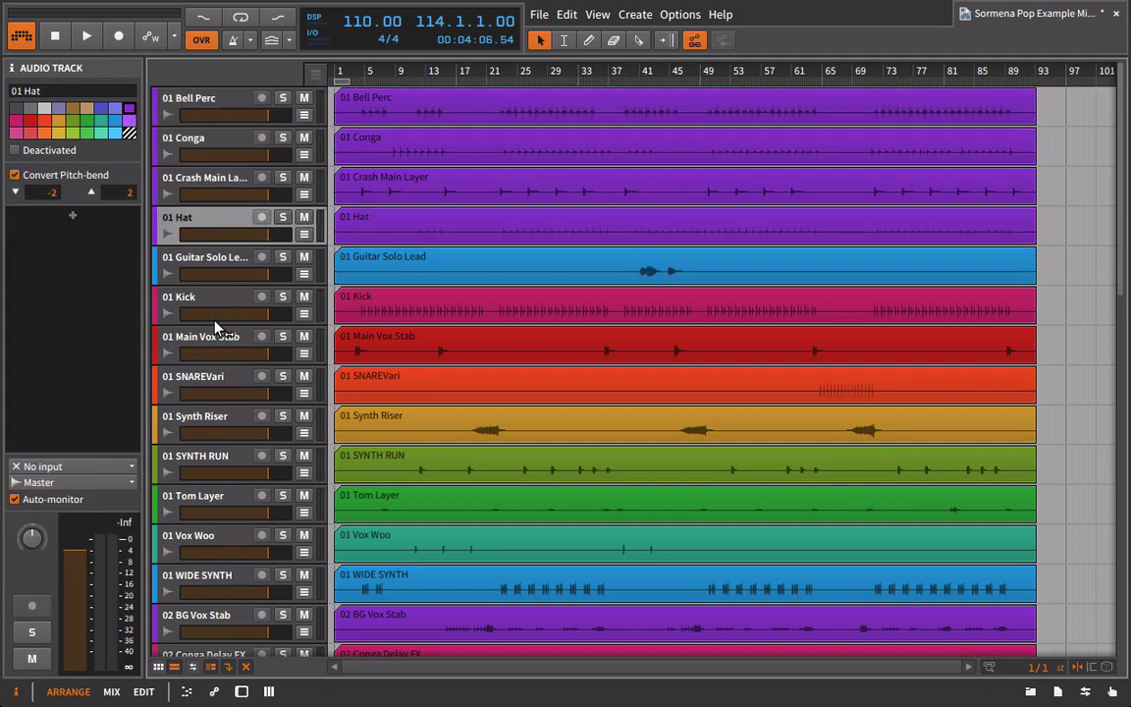
pyautogui.moveTo(195, 299); pyautogui.dragTo(186, 232)
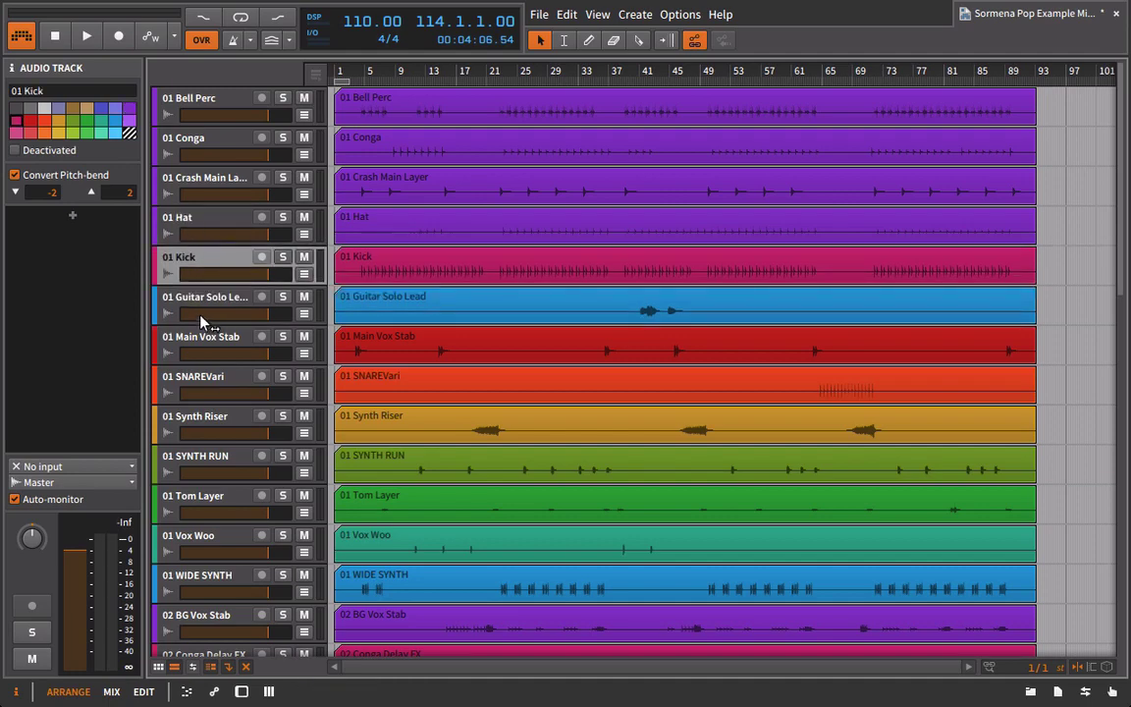
pyautogui.scroll(-2, 197, 324)
pyautogui.moveTo(189, 299); pyautogui.dragTo(178, 235)
pyautogui.scroll(-2, 196, 358)
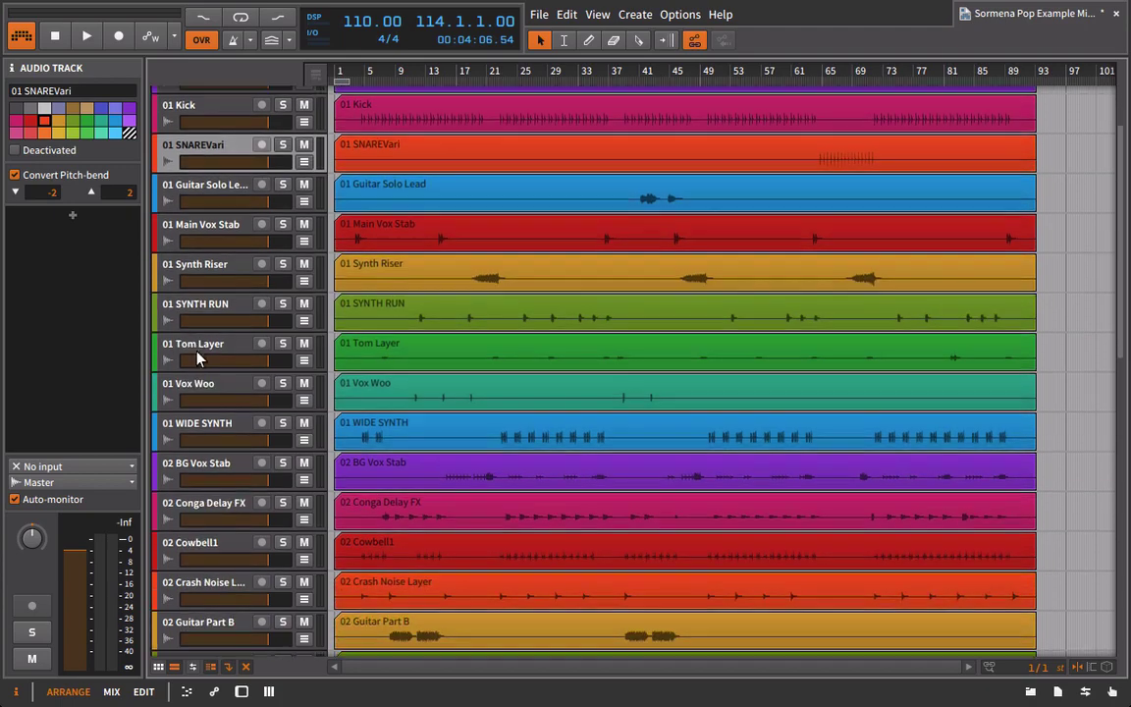
pyautogui.moveTo(196, 359); pyautogui.dragTo(175, 177)
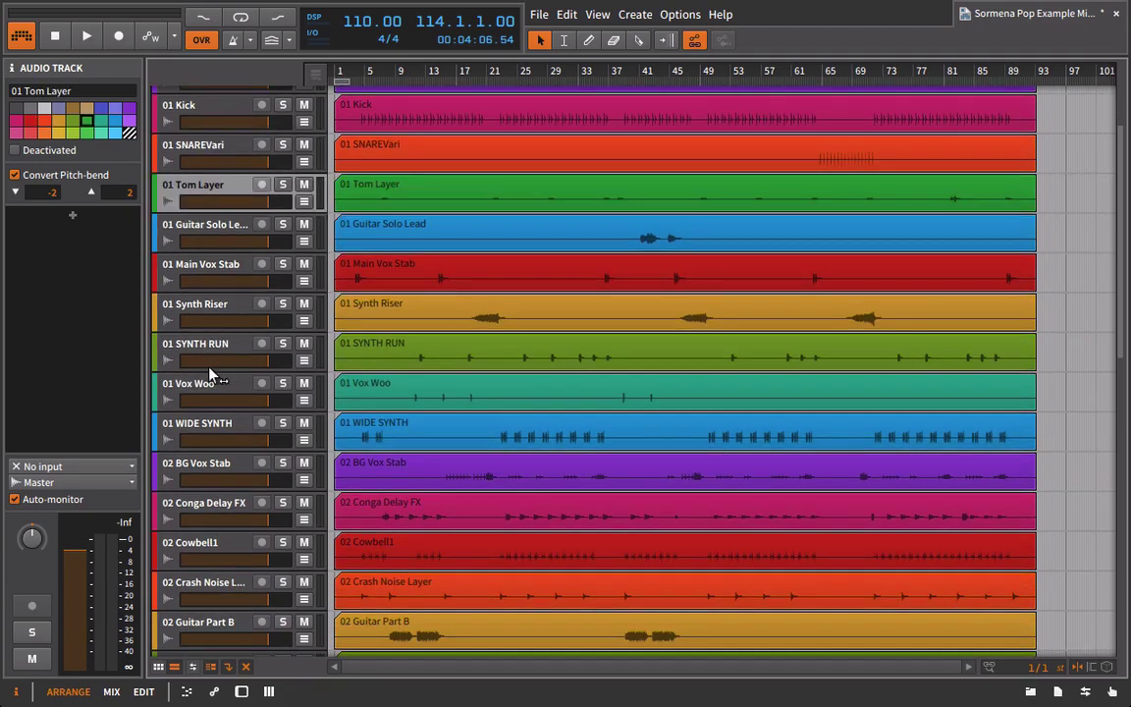
# Move the 02 Snare Layer track up to directly beneath 01 Tom Layer.
pyautogui.scroll(-2, 196, 353)
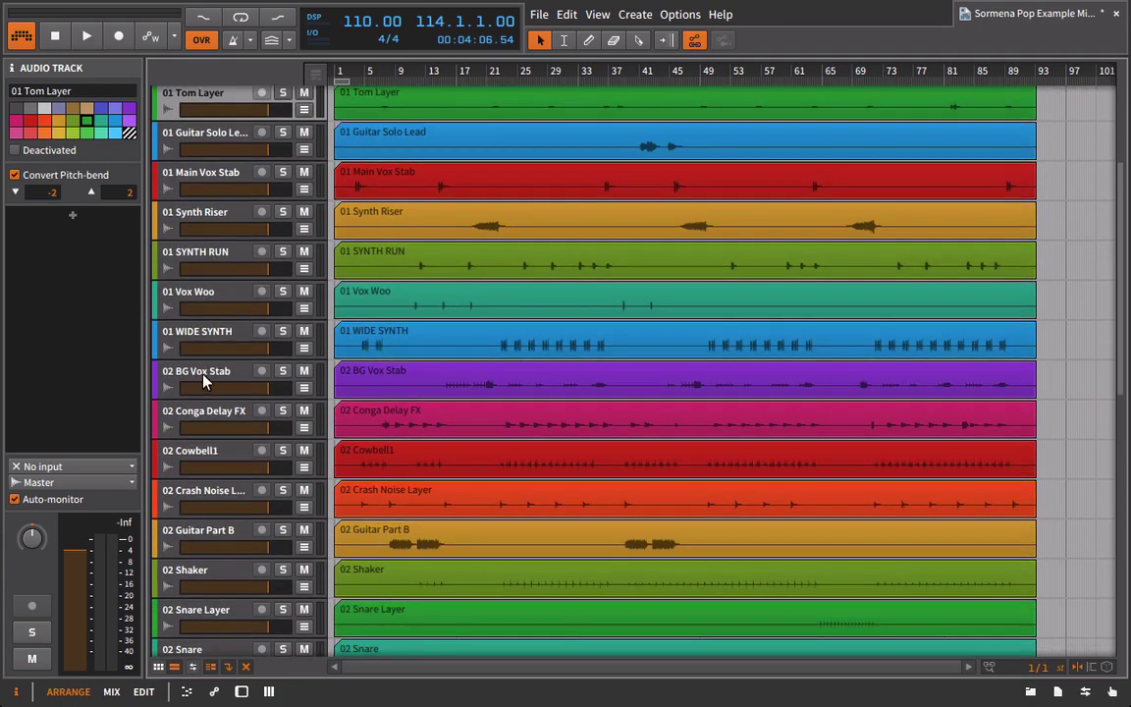
pyautogui.scroll(-4, 216, 391)
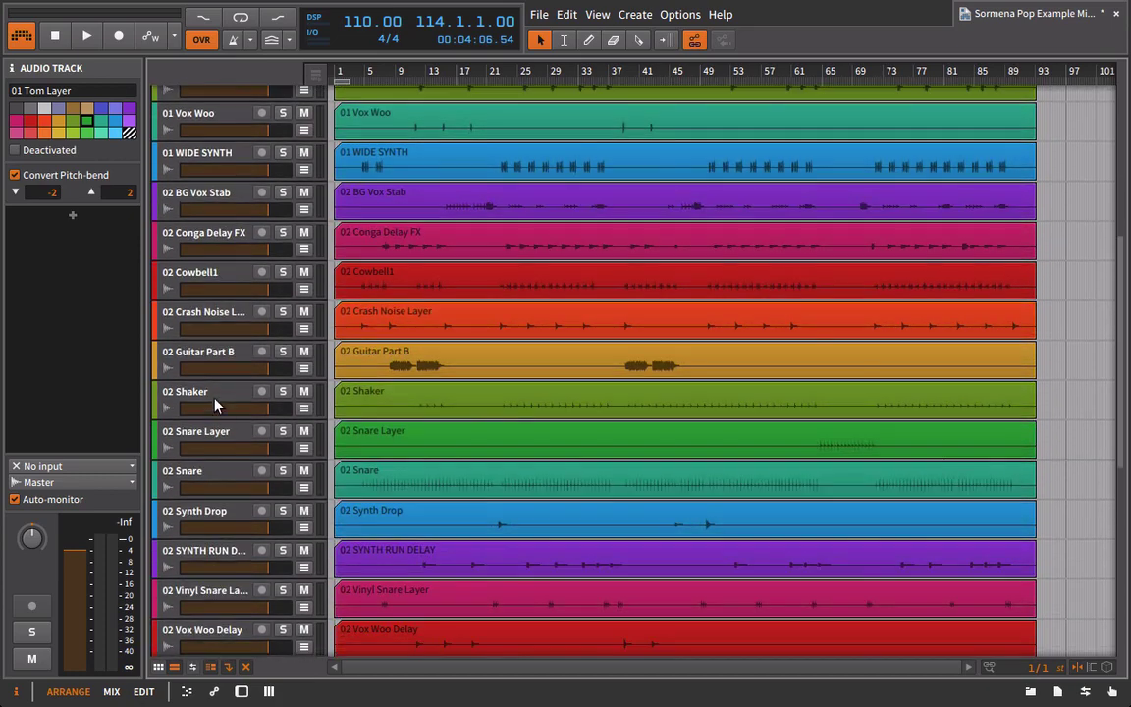
pyautogui.click(224, 433)
pyautogui.moveTo(193, 179); pyautogui.dragTo(175, 102)
pyautogui.scroll(3, 253, 258)
pyautogui.scroll(3, 227, 324)
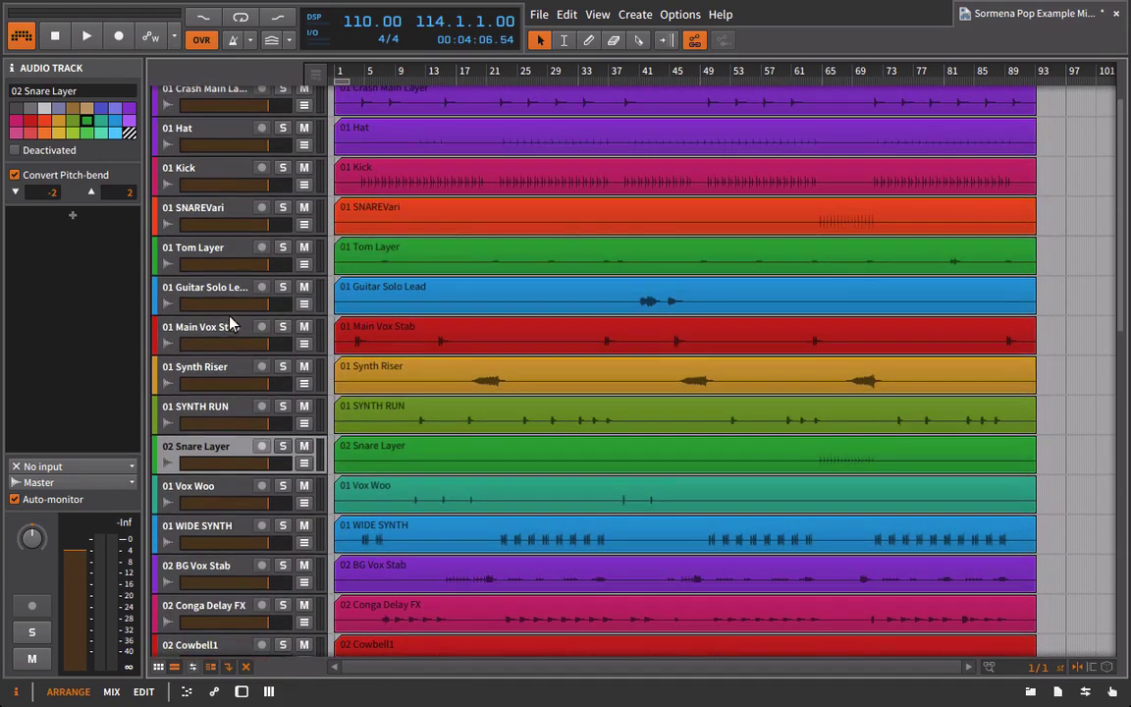
pyautogui.moveTo(224, 450); pyautogui.dragTo(207, 270)
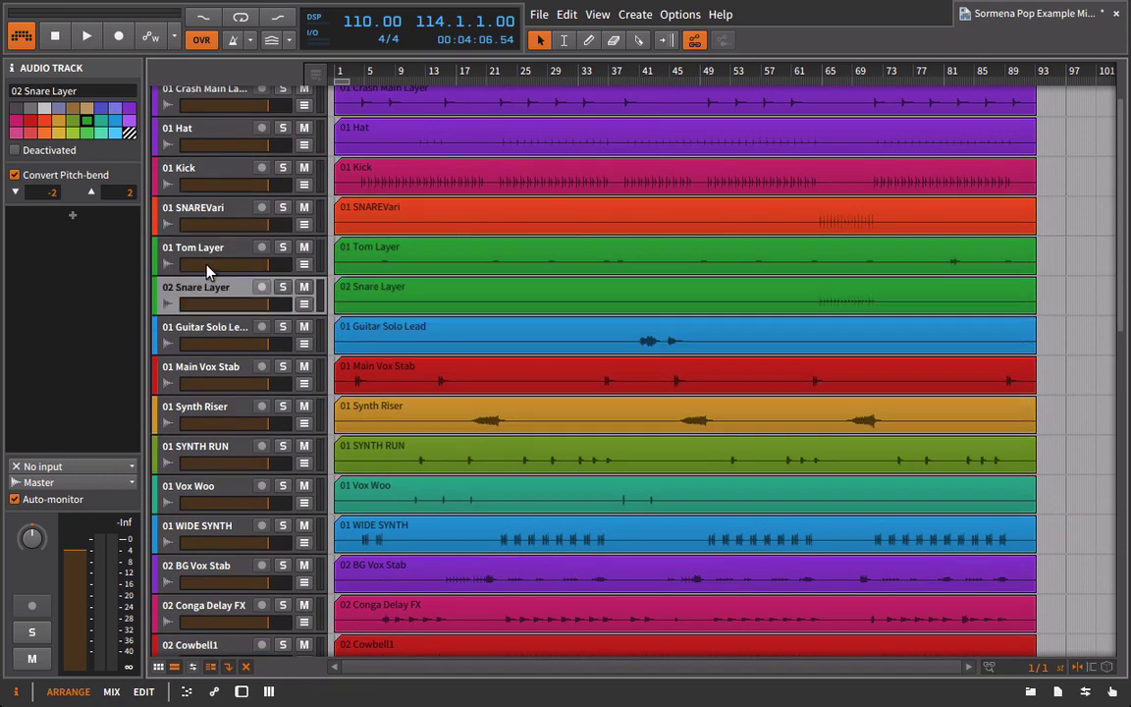
# Color the tracks from 01 Kick through 02 Snare Layer purple to match the other percussion tracks.
pyautogui.keyDown('shift'); pyautogui.click(214, 170); pyautogui.keyUp('shift')
pyautogui.click(128, 108)
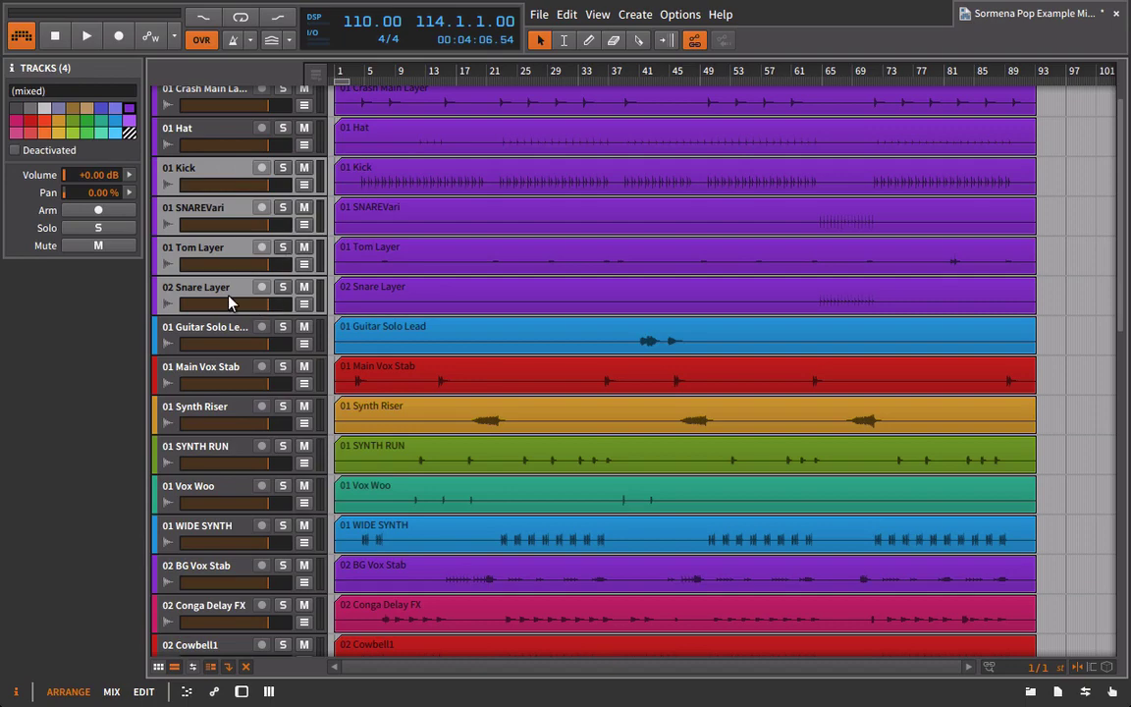
pyautogui.click(227, 303)
pyautogui.scroll(-6, 228, 303)
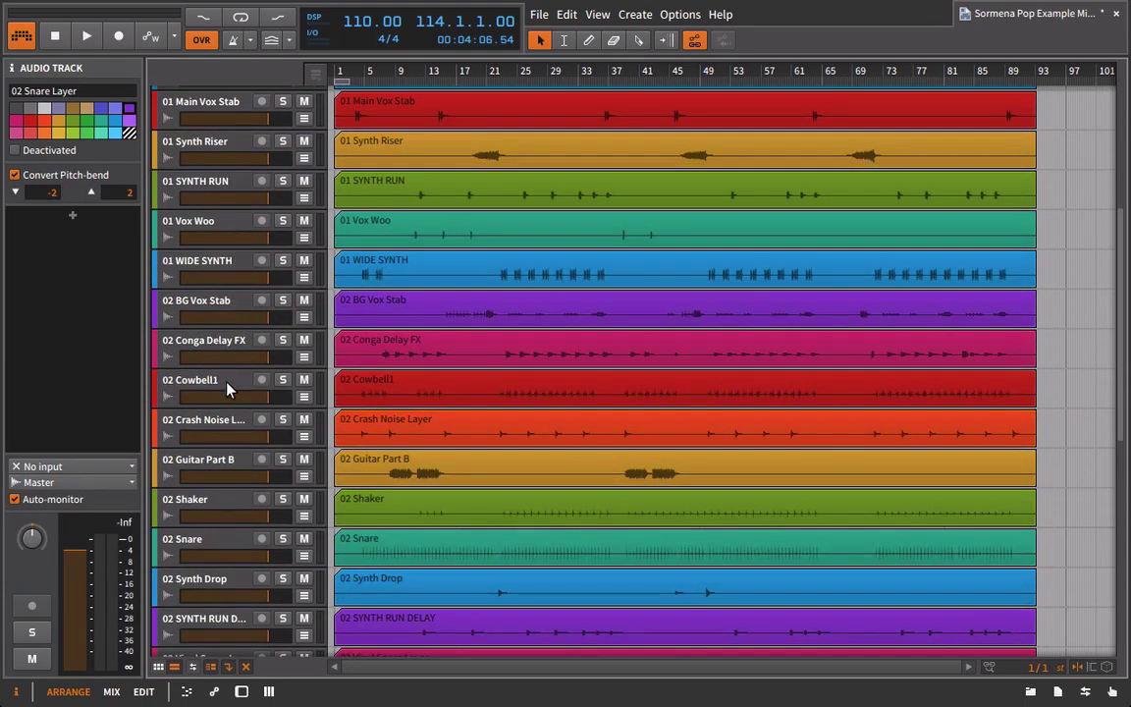
# Move the 02 Cowbell1 track up to directly beneath 02 Snare Layer.
pyautogui.moveTo(227, 390); pyautogui.dragTo(212, 129)
pyautogui.scroll(3, 238, 248)
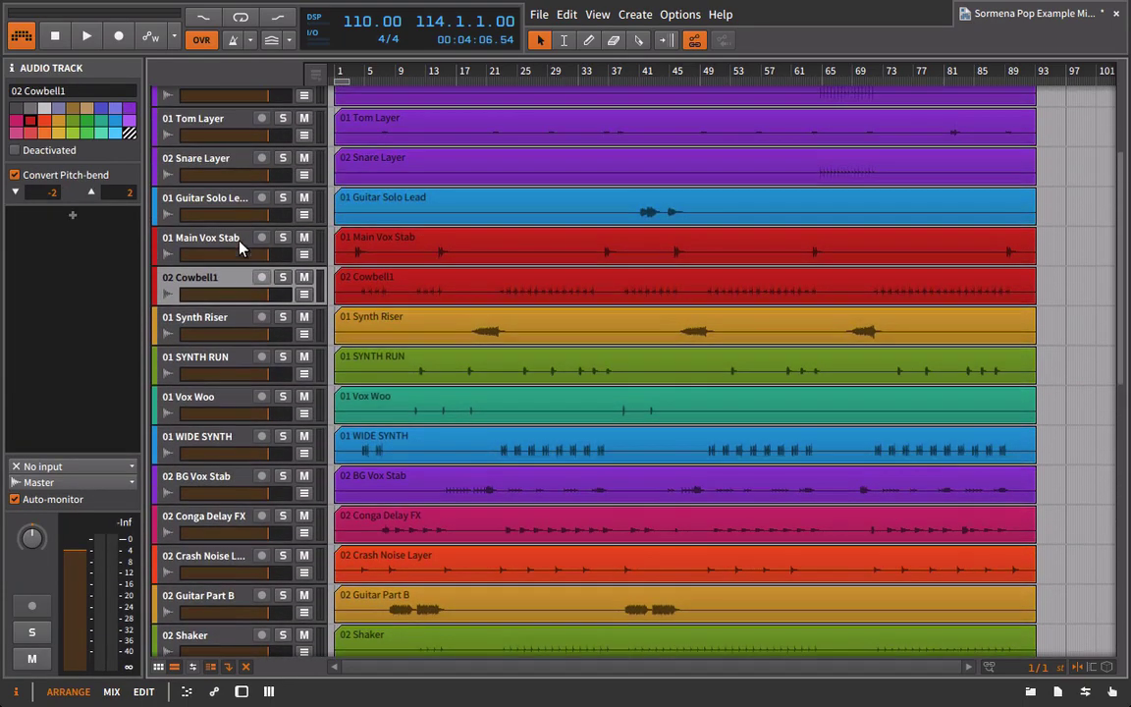
pyautogui.moveTo(217, 275); pyautogui.dragTo(227, 189)
# Move 02 Conga Delay FX up beneath 01 Conga and 03 Percussion Loop up beneath 02 BG Vox Stab.
pyautogui.scroll(-6, 226, 260)
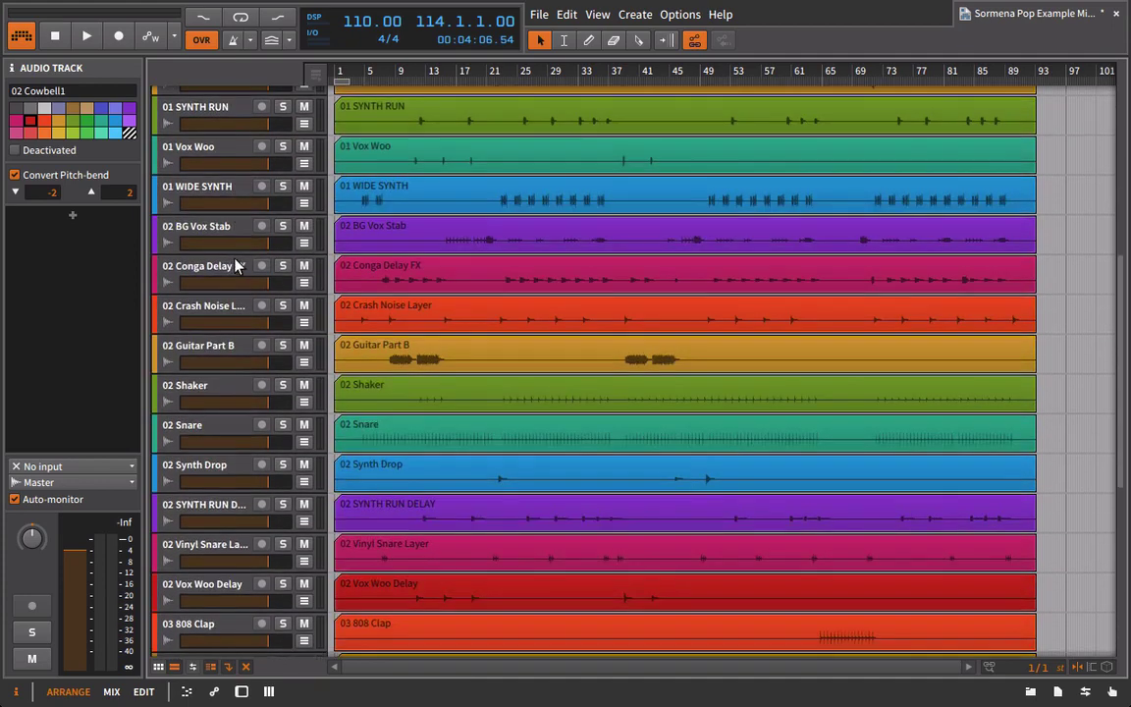
pyautogui.scroll(4, 236, 265)
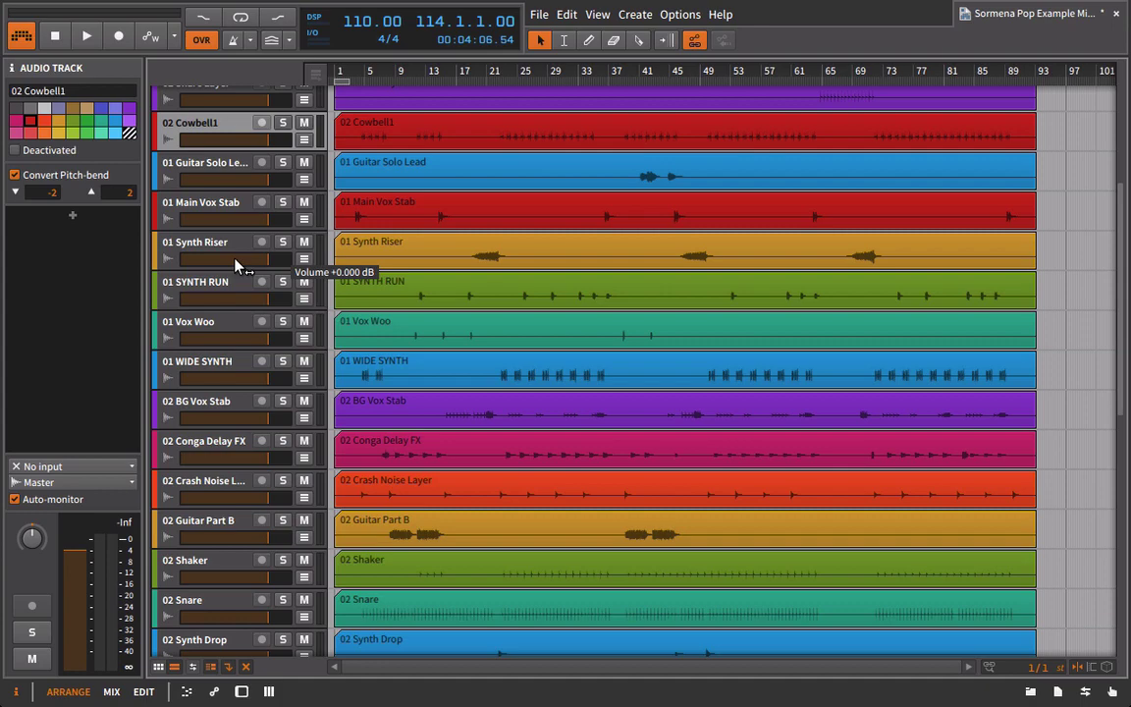
pyautogui.scroll(-15, 236, 265)
pyautogui.moveTo(275, 322); pyautogui.dragTo(232, 172)
# Color the 02 Conga Delay FX and 02 Cowbell1 tracks purple.
pyautogui.click(129, 108)
pyautogui.scroll(-4, 284, 268)
pyautogui.click(221, 298)
pyautogui.click(129, 108)
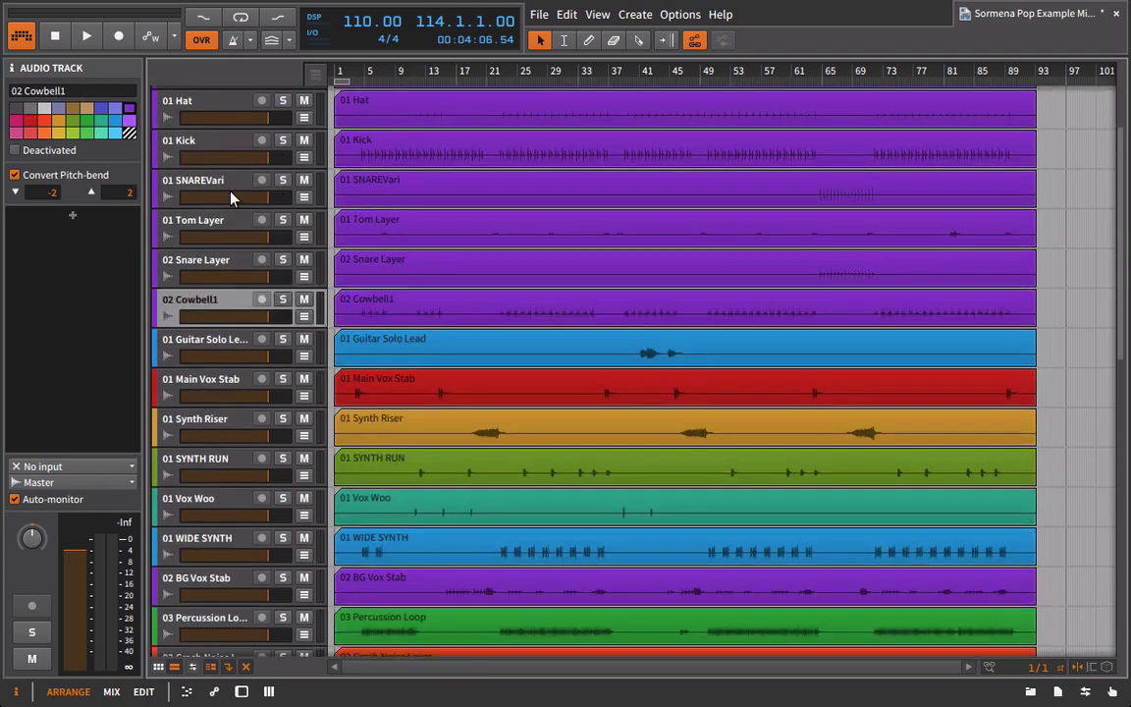
# Move the 02 Shaker track up beneath 02 Cowbell1 and color it purple.
pyautogui.scroll(-9, 232, 193)
pyautogui.moveTo(225, 368); pyautogui.dragTo(231, 189)
pyautogui.scroll(5, 231, 295)
pyautogui.moveTo(226, 418); pyautogui.dragTo(245, 177)
pyautogui.click(129, 108)
# Move the 03 808 Clap track up beneath 02 Shaker and color it purple.
pyautogui.scroll(-12, 235, 246)
pyautogui.moveTo(223, 338); pyautogui.dragTo(221, 175)
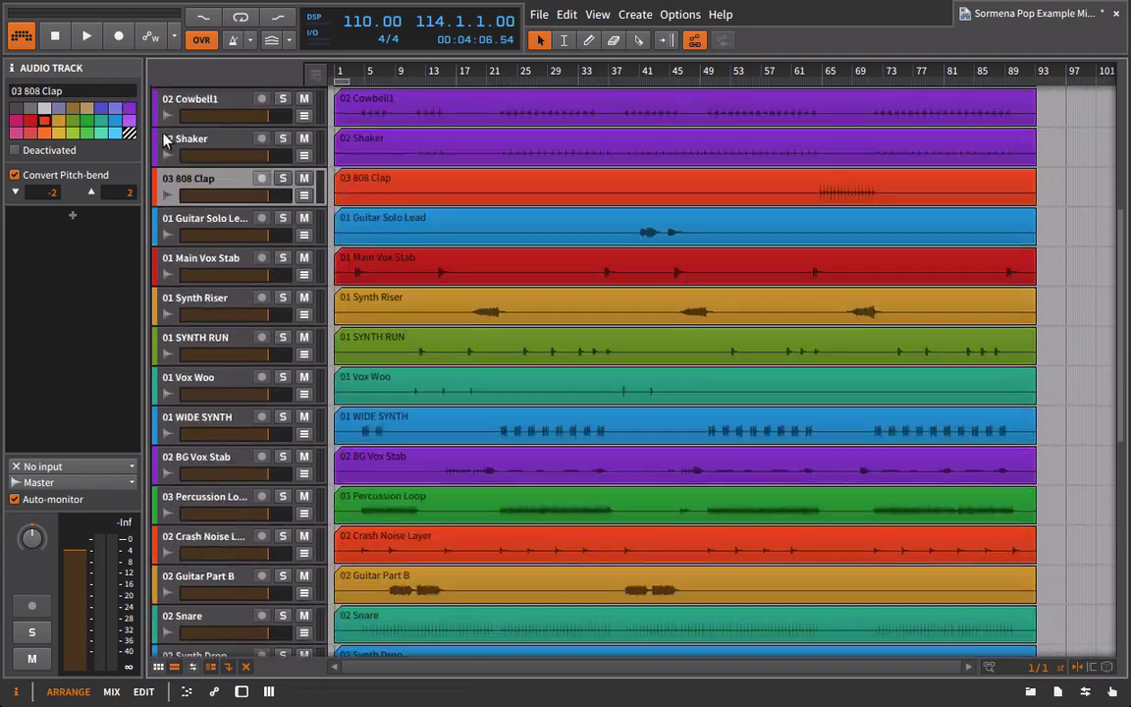
pyautogui.click(128, 108)
# Move the opening drum break track up to directly beneath 03 808 Clap.
pyautogui.scroll(-14, 265, 265)
pyautogui.moveTo(224, 489); pyautogui.dragTo(230, 113)
pyautogui.scroll(6, 231, 246)
pyautogui.moveTo(224, 363); pyautogui.dragTo(231, 113)
pyautogui.scroll(8, 230, 216)
# Rename the opening drum break track as Drum Break Intro and color it purple.
pyautogui.click(96, 90)
pyautogui.write('Drum Break Intro')
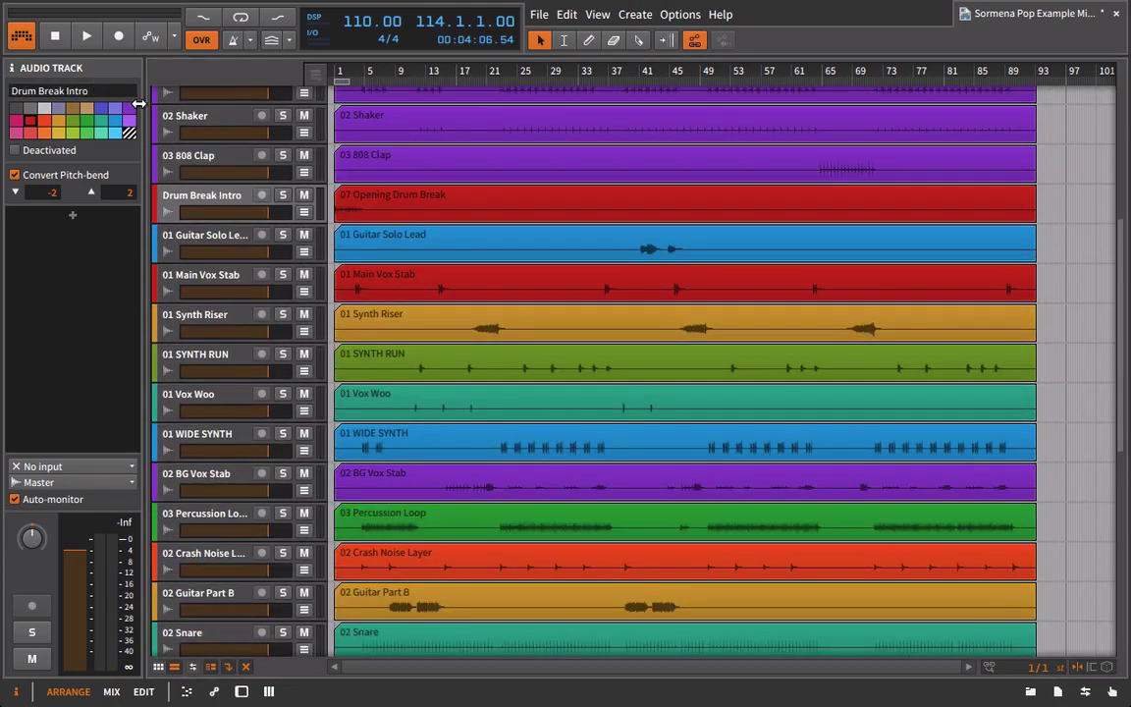
pyautogui.click(129, 108)
# Move the 03 Percussion Loop track up beneath Drum Break Intro and color it purple.
pyautogui.scroll(-2, 257, 393)
pyautogui.moveTo(231, 439); pyautogui.dragTo(230, 140)
pyautogui.click(228, 201)
# Move the 02 Guitar Part B track up beneath 01 Guitar Solo Lead and color both tracks yellow.
pyautogui.scroll(-1, 231, 300)
pyautogui.moveTo(228, 500); pyautogui.dragTo(226, 204)
pyautogui.keyDown('shift'); pyautogui.click(224, 221); pyautogui.keyUp('shift')
# Move 02 Crash Noise Layer up beneath 02 Shaker and 02 Snare up beneath 01 SNAREVari, coloring both purple.
pyautogui.scroll(-6, 243, 323)
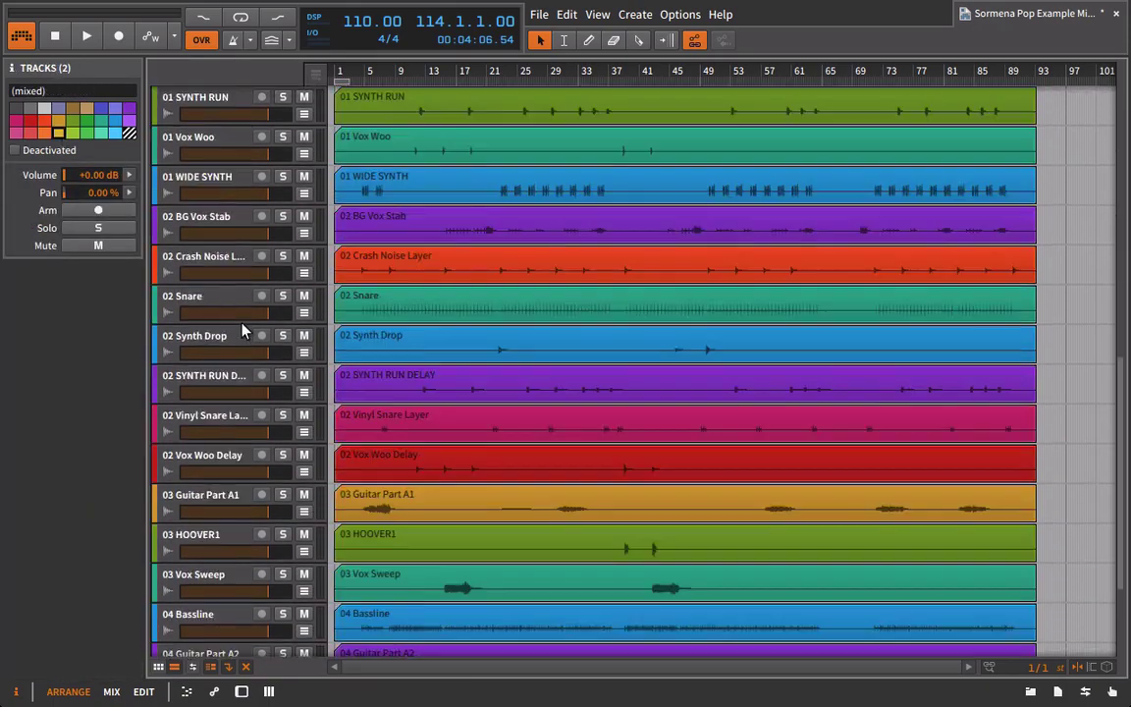
pyautogui.scroll(2, 243, 323)
pyautogui.moveTo(231, 309); pyautogui.dragTo(214, 187)
pyautogui.click(128, 108)
pyautogui.scroll(-9, 204, 293)
pyautogui.click(129, 108)
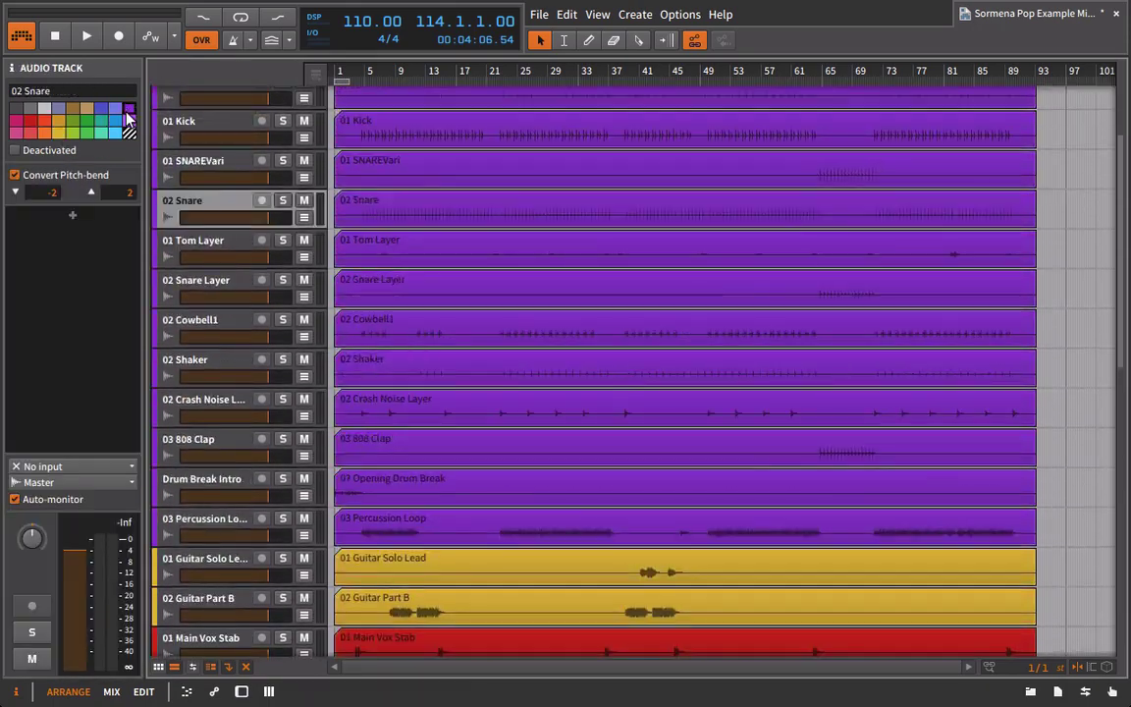
# Move 03 Guitar Part A1 and 04 Guitar Part A2 up beneath 02 Guitar Part B and color them yellow.
pyautogui.scroll(-10, 189, 173)
pyautogui.moveTo(203, 320); pyautogui.dragTo(211, 251)
pyautogui.click(58, 132)
pyautogui.click(188, 247)
pyautogui.scroll(-10, 189, 252)
pyautogui.moveTo(201, 475); pyautogui.dragTo(208, 277)
pyautogui.click(58, 133)
# Move 02 BG Vox Stab, 01 Vox Woo and 02 Vox Woo Delay up beneath 01 Main Vox Stab, all colored red.
pyautogui.keyDown('shift'); pyautogui.click(196, 248); pyautogui.keyUp('shift')
pyautogui.moveTo(201, 404); pyautogui.dragTo(223, 175)
pyautogui.click(30, 120)
pyautogui.click(31, 120)
pyautogui.moveTo(196, 473); pyautogui.dragTo(195, 214)
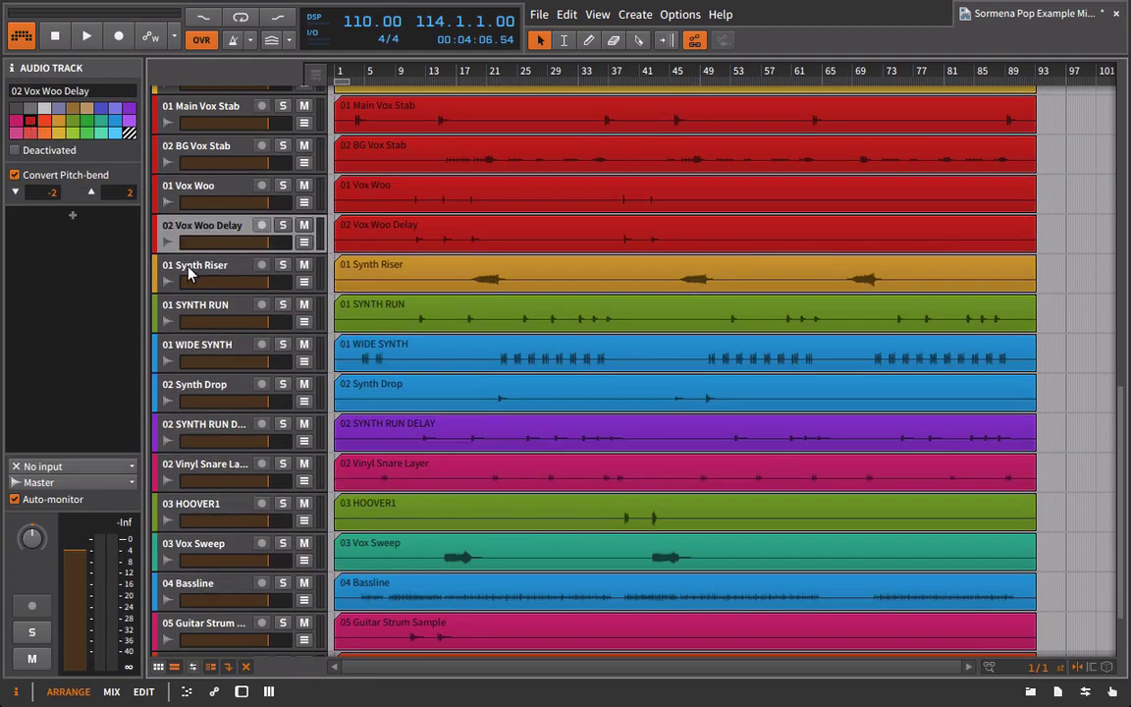
# Move the 02 Vinyl Snare Layer track up beneath 02 Shaker and color it purple.
pyautogui.moveTo(194, 412); pyautogui.dragTo(194, 114)
pyautogui.scroll(1, 193, 242)
pyautogui.moveTo(219, 407); pyautogui.dragTo(214, 186)
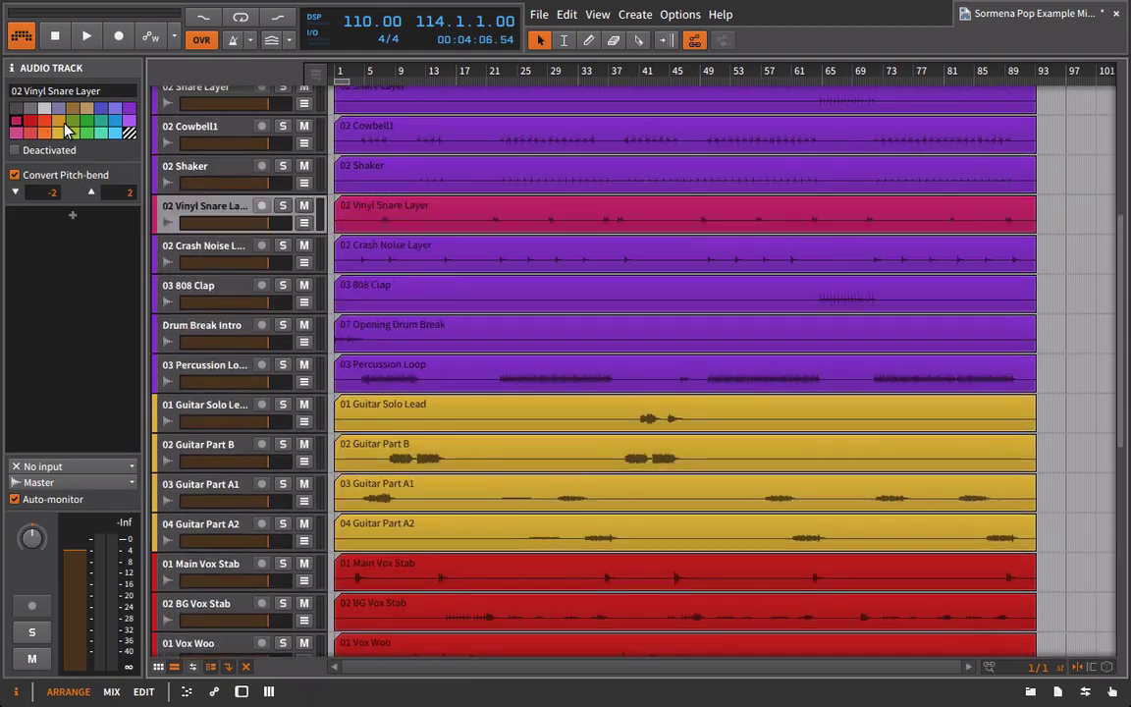
pyautogui.click(129, 108)
# Move a red-colored 03 Vox Sweep up beneath 02 Vox Woo Delay, with 04 Bassline directly below it.
pyautogui.scroll(-9, 206, 393)
pyautogui.scroll(-5, 206, 393)
pyautogui.moveTo(196, 452); pyautogui.dragTo(195, 217)
# Color all tracks from 01 Synth Riser through 09 Surprise Synth green.
pyautogui.click(184, 253)
pyautogui.keyDown('shift'); pyautogui.click(196, 571); pyautogui.keyUp('shift')
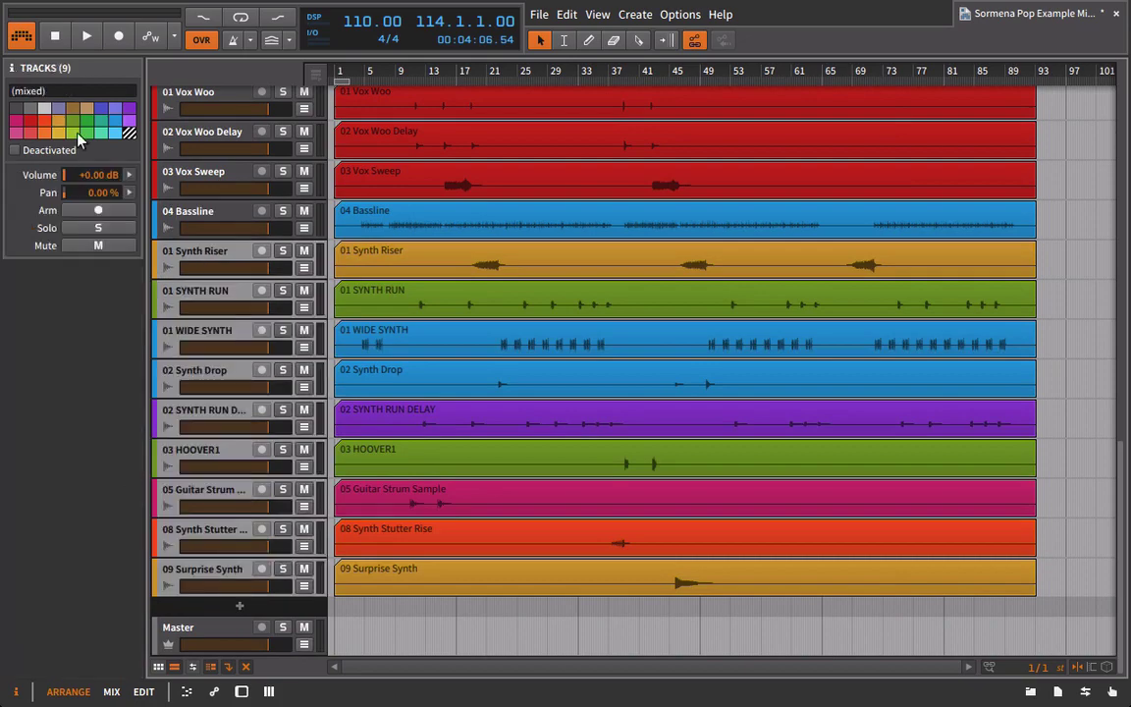
pyautogui.click(86, 133)
# Move the 05 Guitar Strum Sample track up beneath 01 Guitar Solo Lead and color it yellow.
pyautogui.click(207, 412)
pyautogui.moveTo(208, 491); pyautogui.dragTo(217, 148)
pyautogui.click(59, 132)
# Save the project.
pyautogui.scroll(-10, 593, 377)
pyautogui.scroll(20, 593, 377)
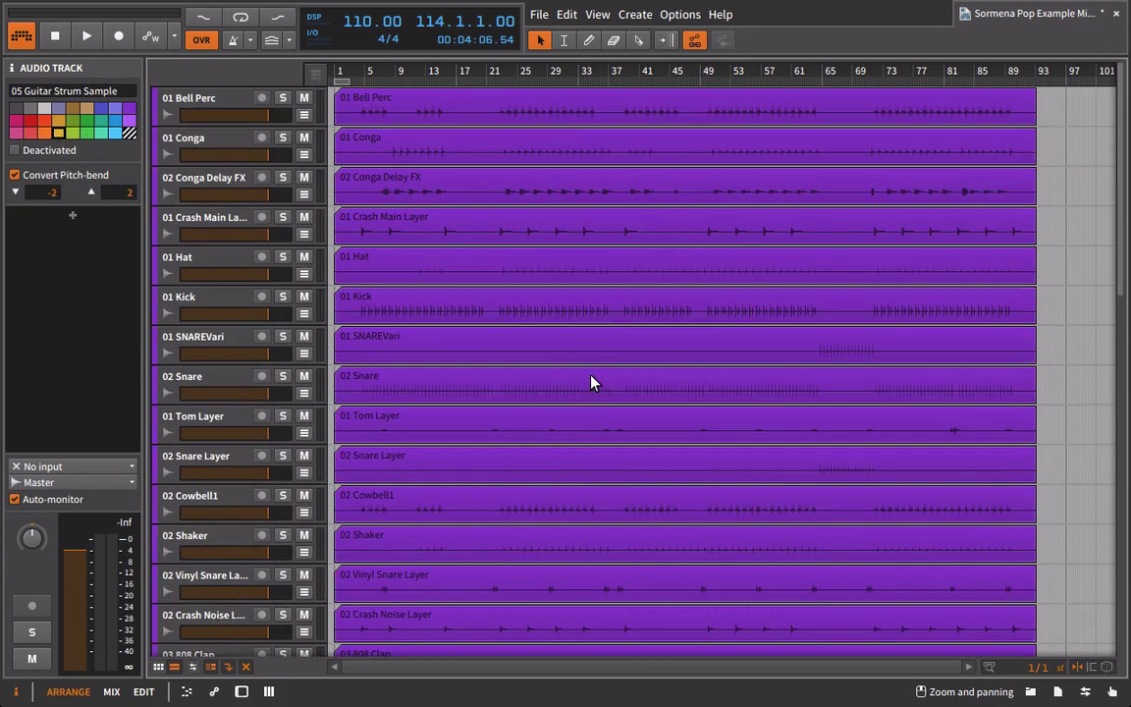
pyautogui.hotkey('ctrl', 's')
# Look over the color-coded track groups from percussion through guitars, vocals, bassline and synths.
pyautogui.scroll(-12, 601, 304)
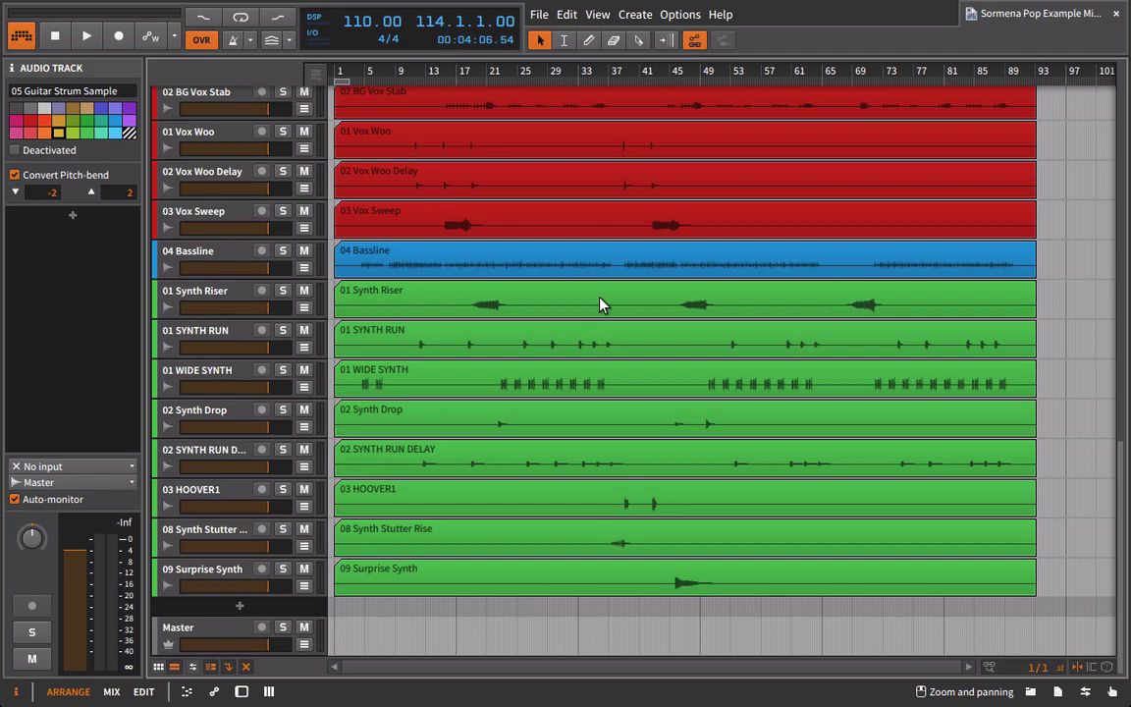
pyautogui.scroll(12, 601, 304)
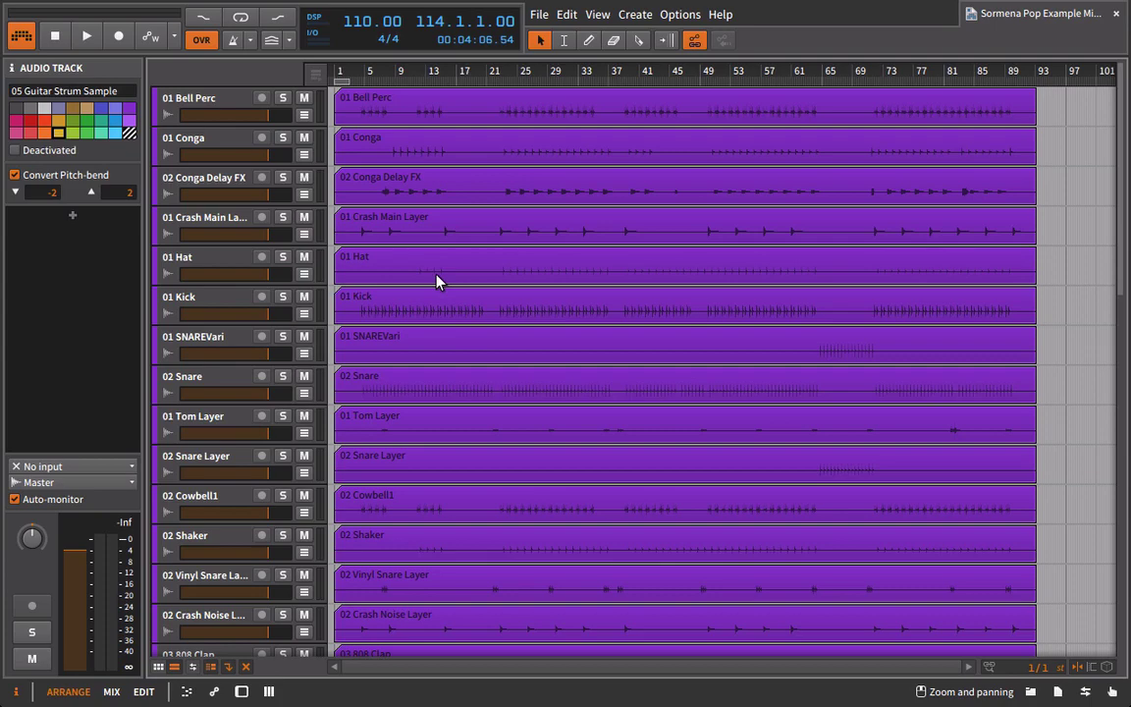
pyautogui.scroll(-10, 436, 281)
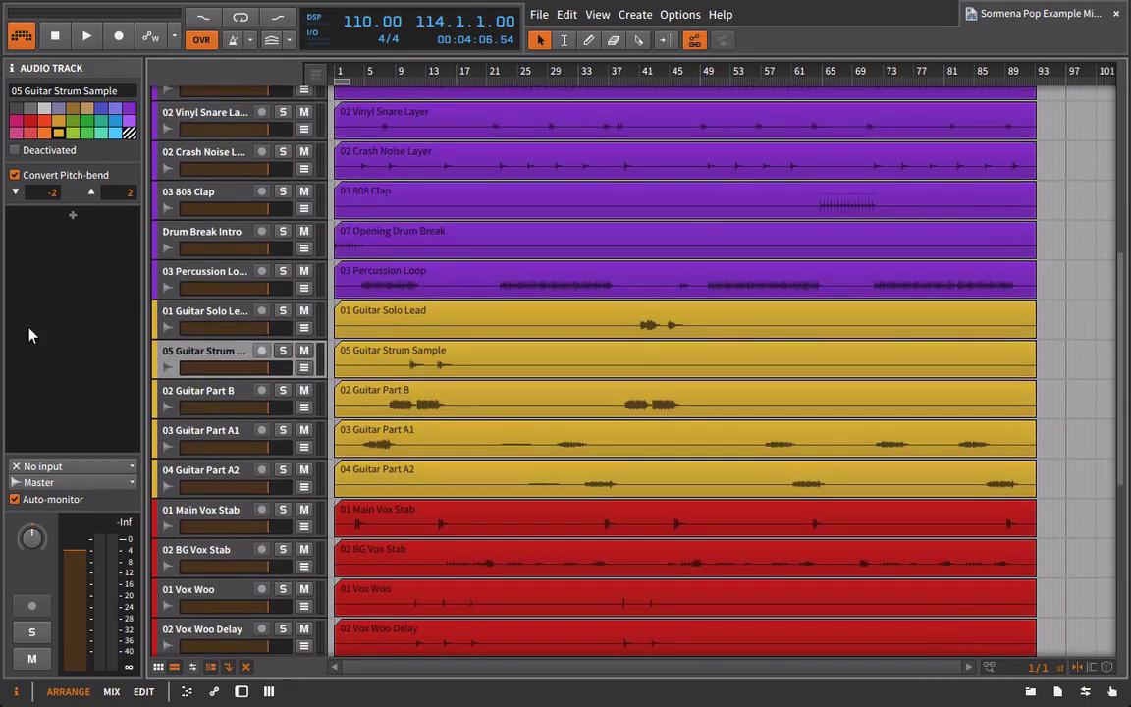
pyautogui.scroll(-5, 379, 362)
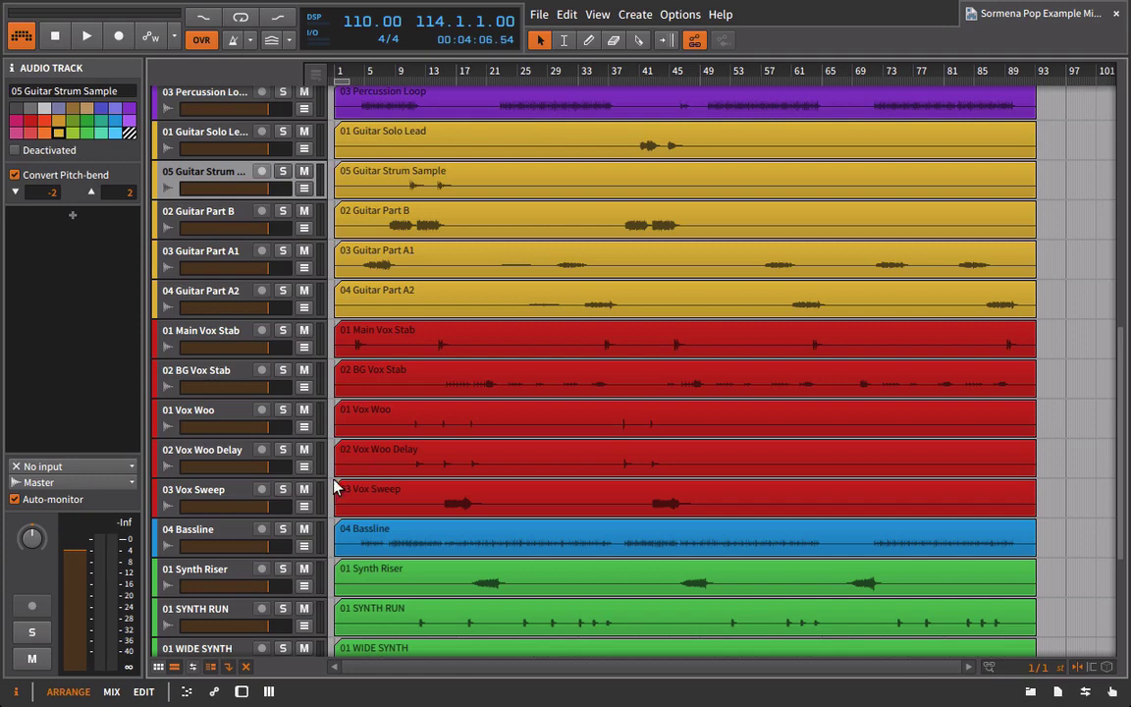
pyautogui.scroll(-5, 374, 331)
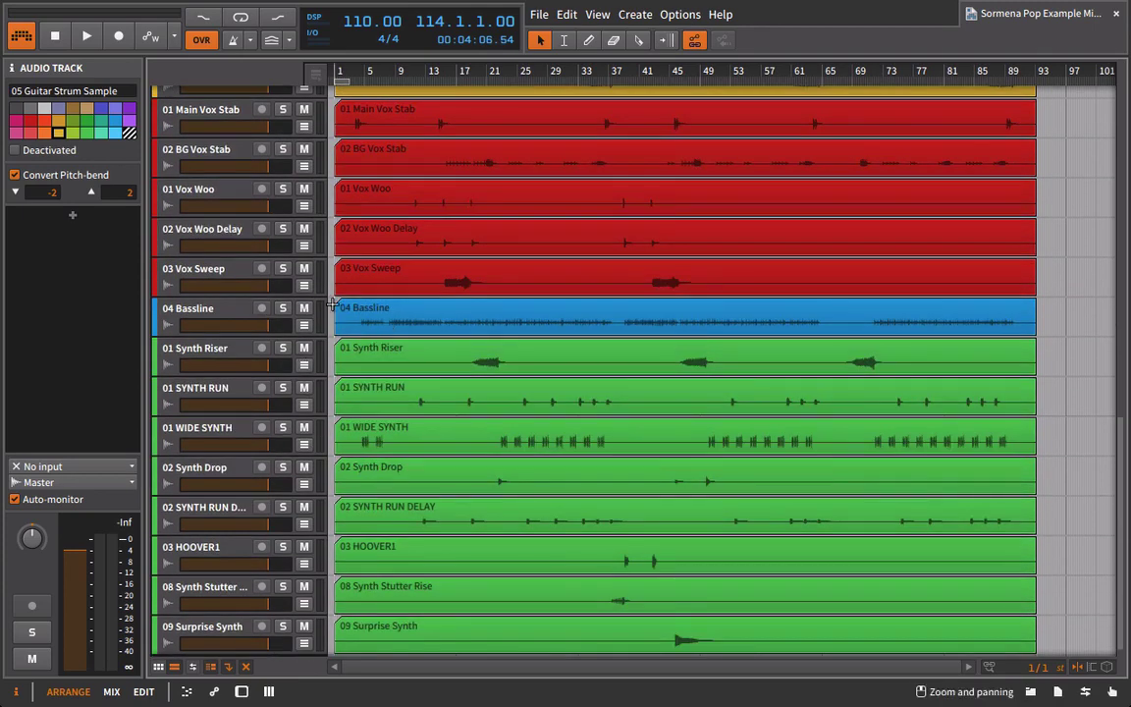
pyautogui.click(189, 312)
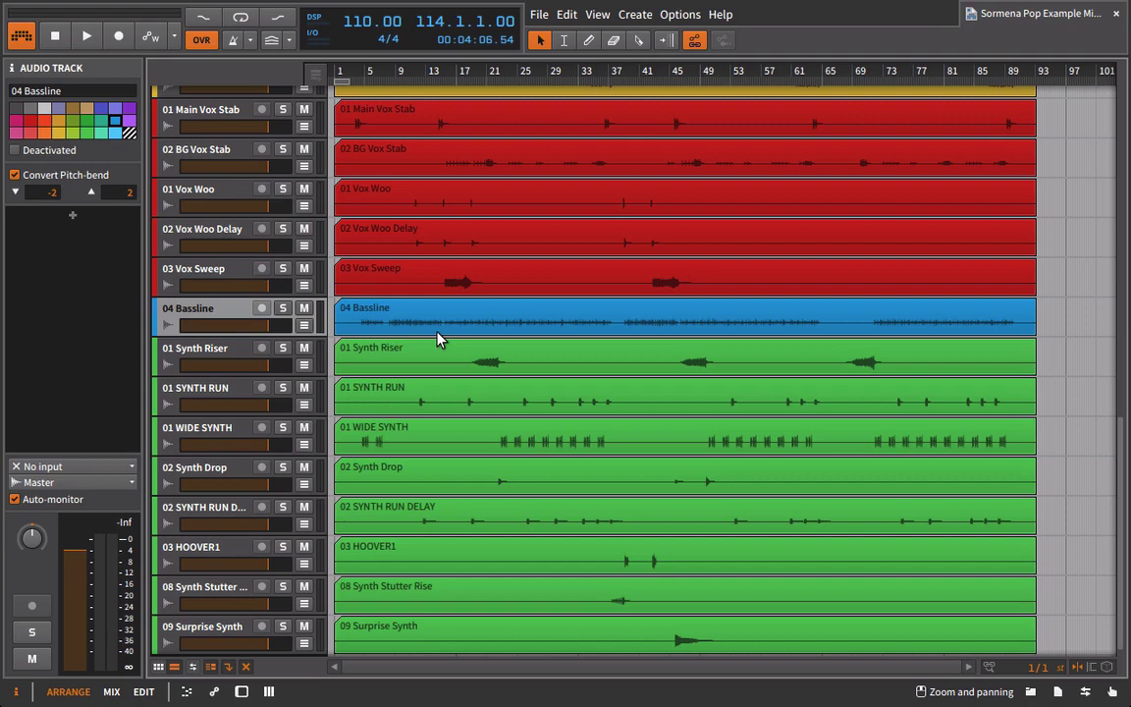
pyautogui.scroll(-2, 438, 339)
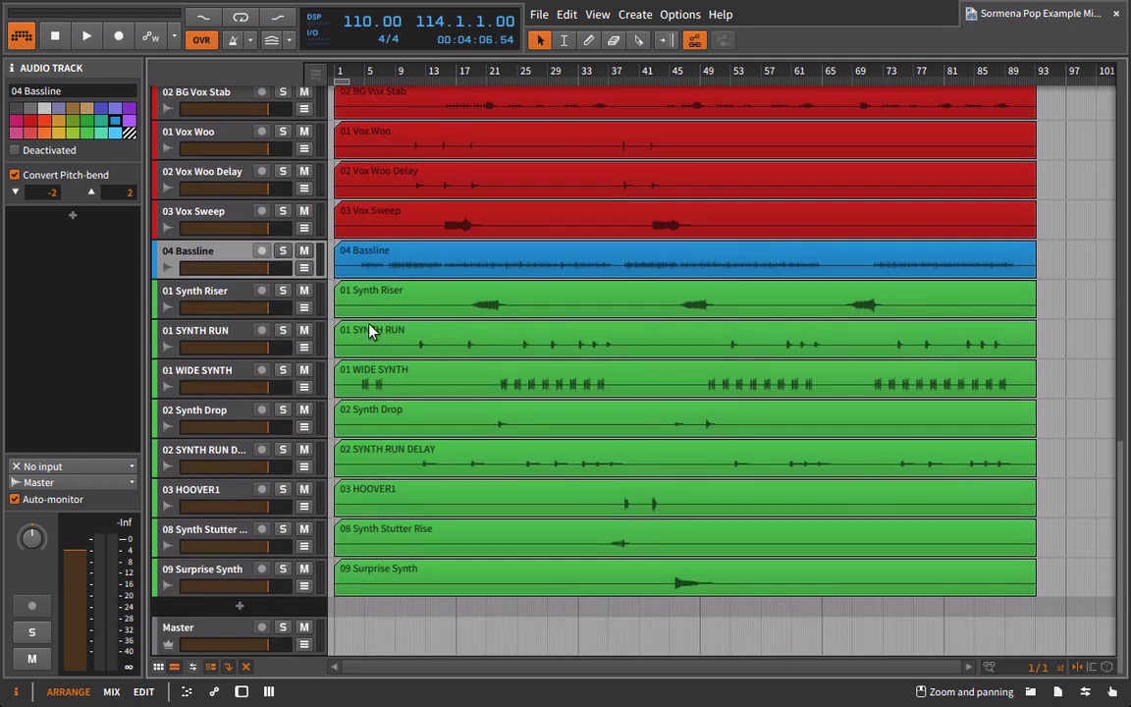
pyautogui.moveTo(241, 348)
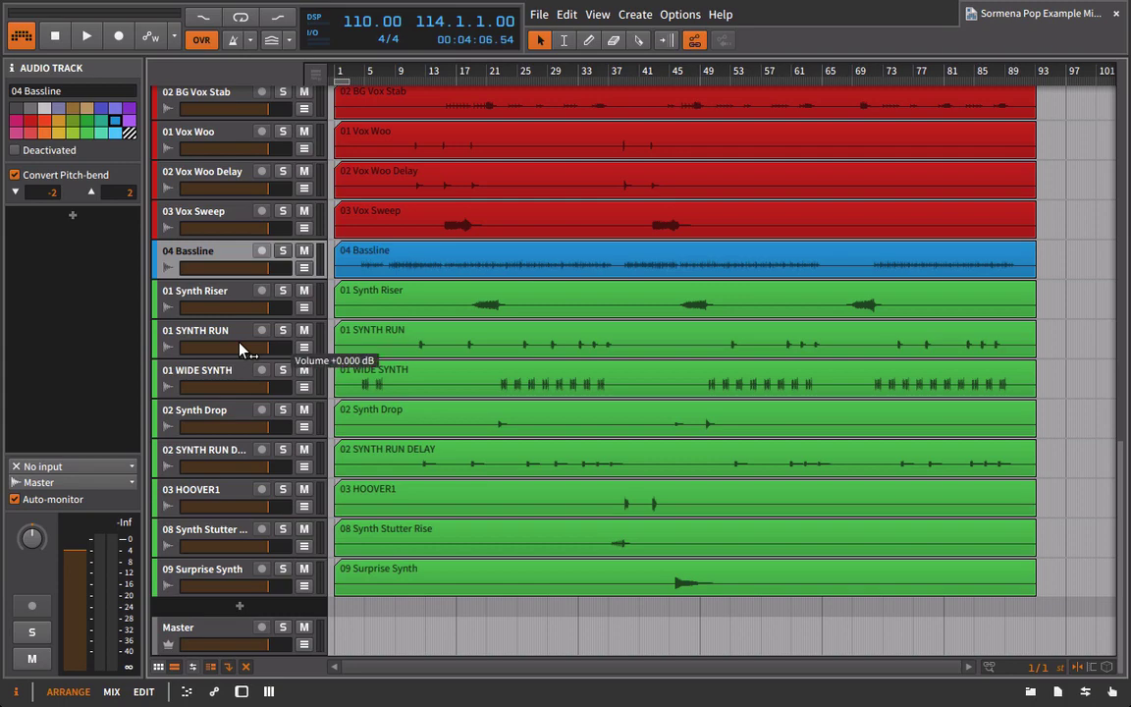
pyautogui.scroll(7, 476, 328)
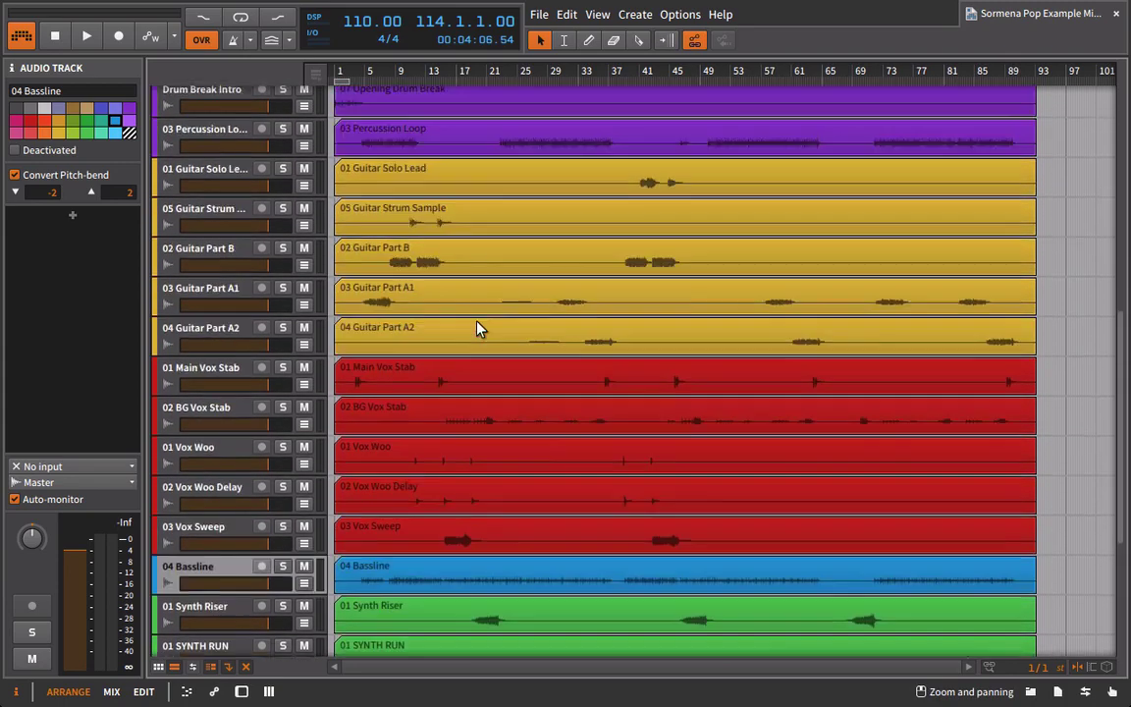
pyautogui.scroll(5, 476, 328)
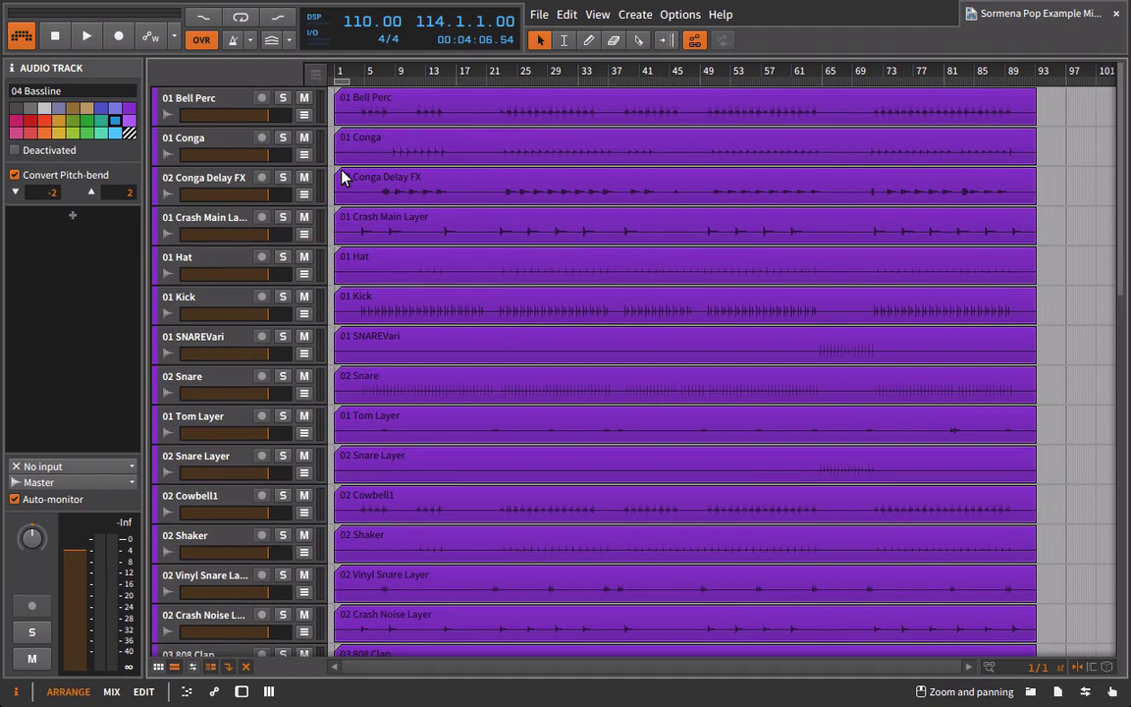
pyautogui.scroll(-3, 342, 177)
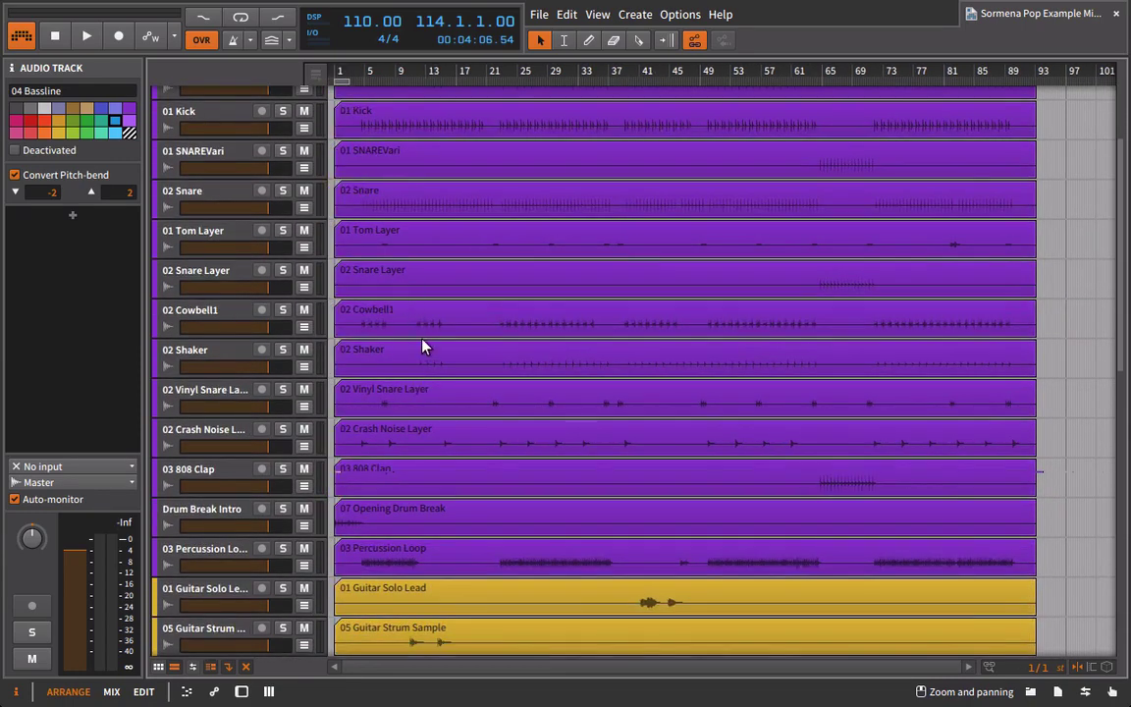
pyautogui.scroll(3, 424, 346)
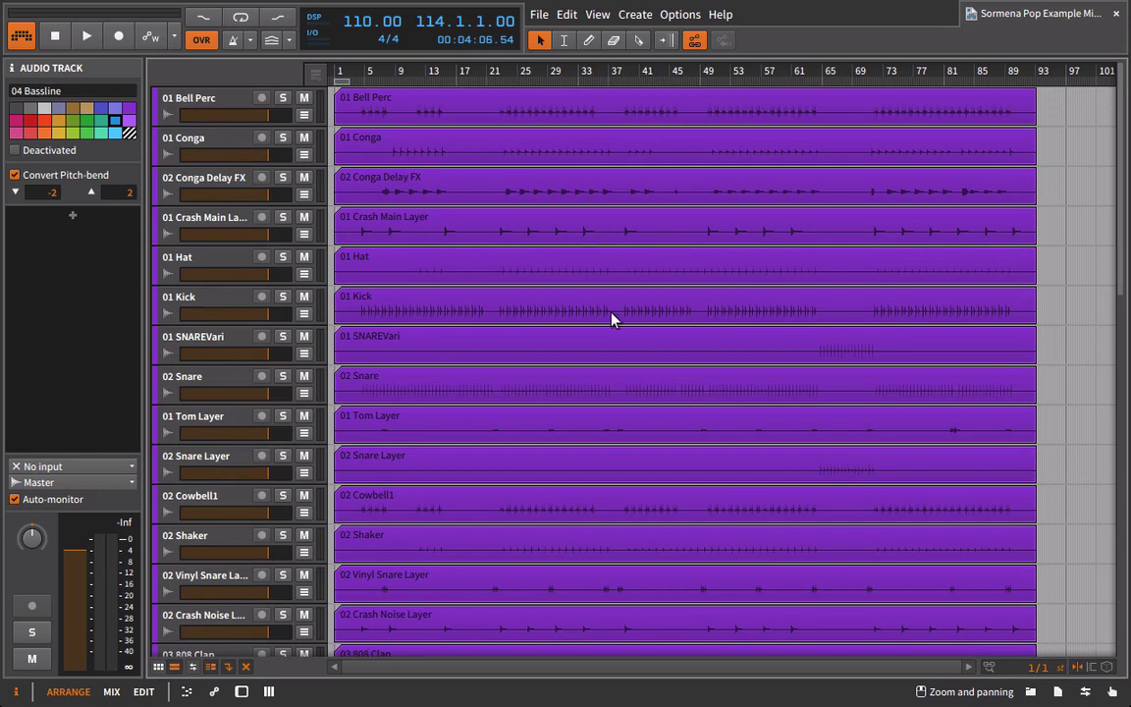
# Compare where the 01 SNAREVari, 02 Snare Layer and 03 808 Clap clips play in the arrangement.
pyautogui.click(778, 355)
pyautogui.click(846, 471)
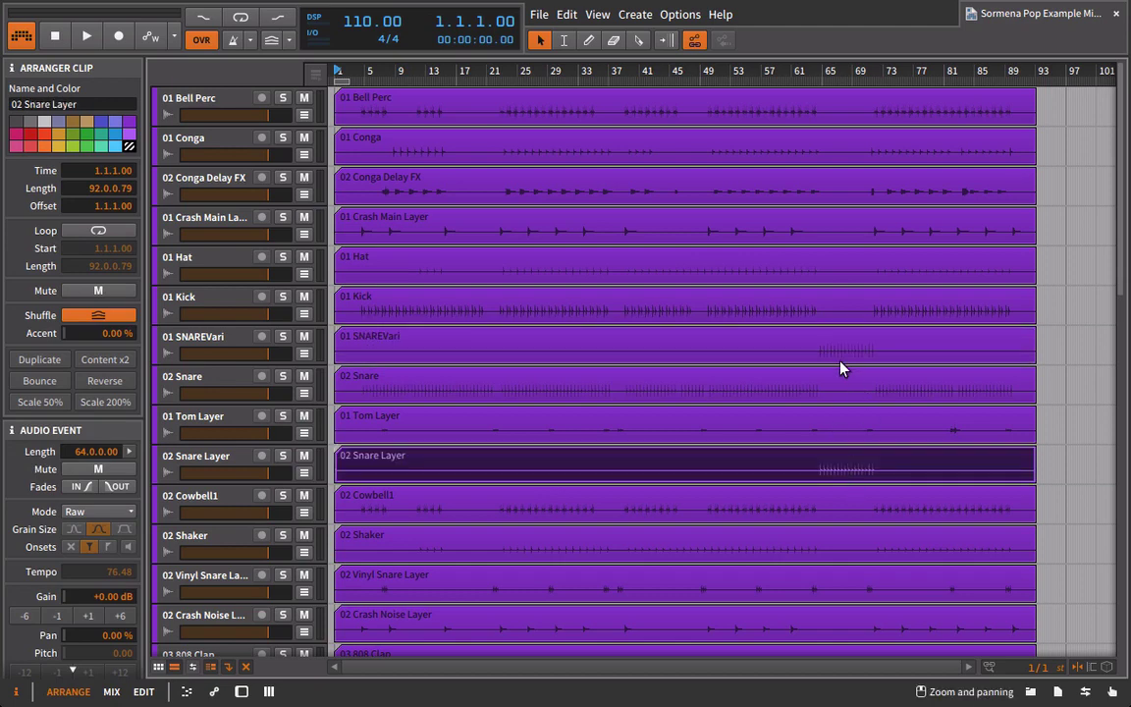
pyautogui.click(837, 363)
pyautogui.click(850, 469)
pyautogui.click(842, 353)
pyautogui.click(840, 479)
pyautogui.click(862, 356)
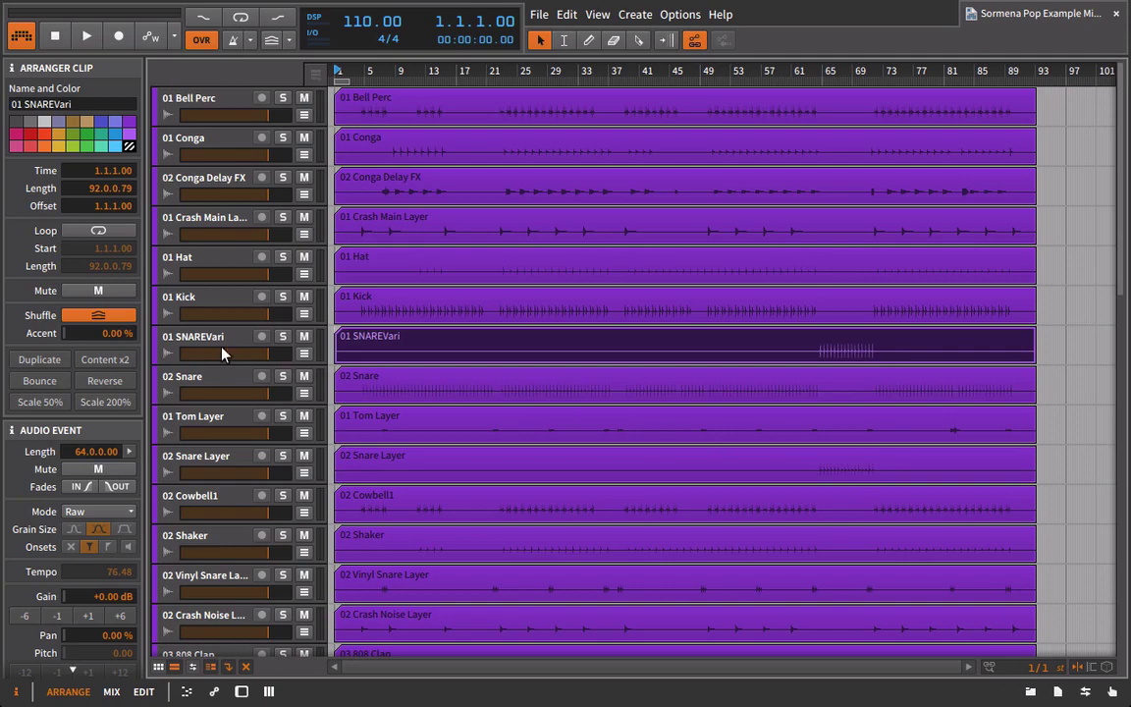
pyautogui.click(853, 477)
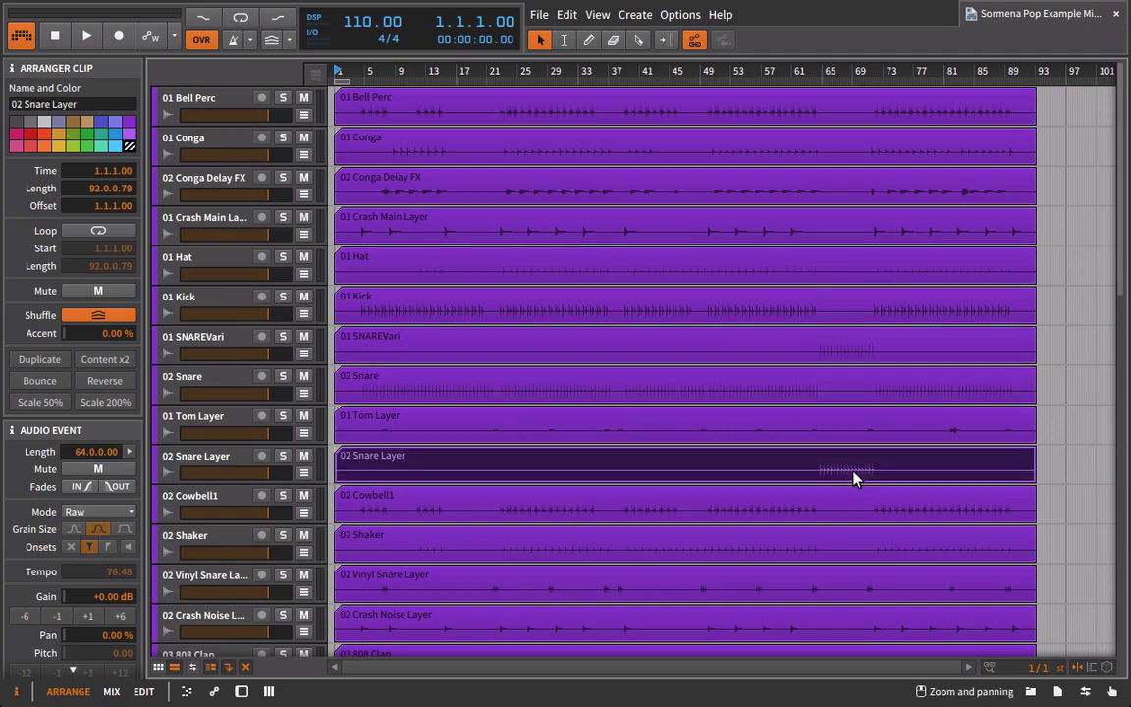
pyautogui.scroll(-1, 854, 479)
pyautogui.scroll(-2, 859, 501)
pyautogui.click(844, 546)
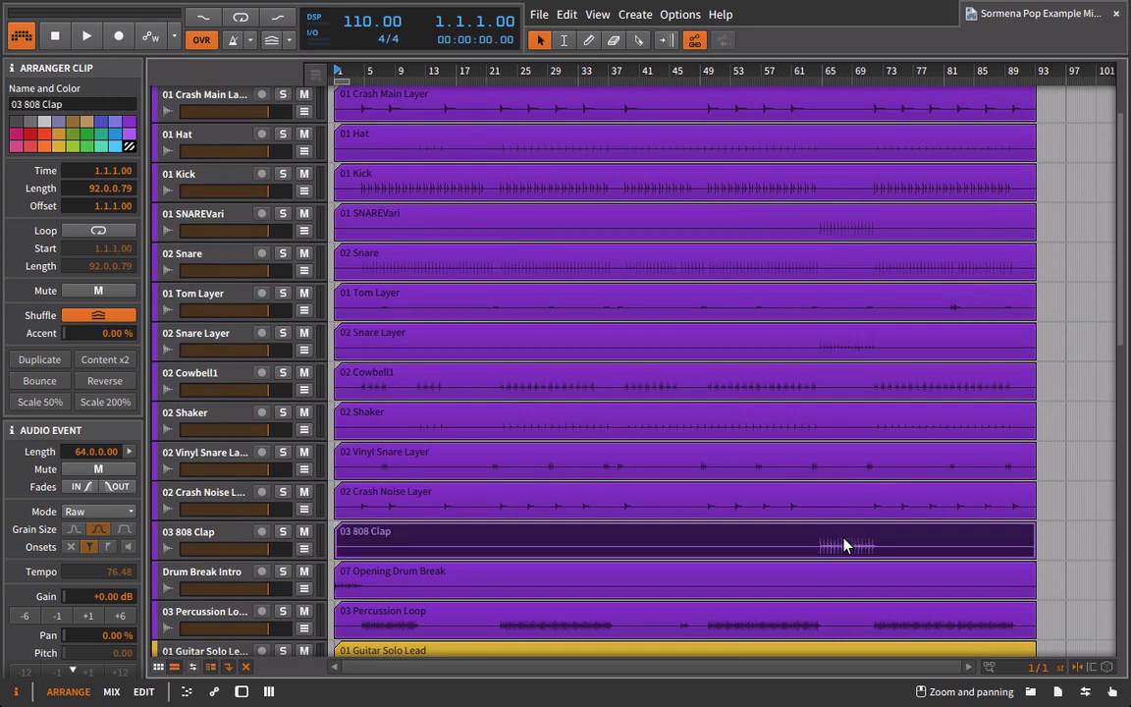
# Move 03 808 Clap up beneath 02 Snare Layer and 01 SNAREVari down to directly above 02 Snare Layer.
pyautogui.moveTo(204, 533); pyautogui.dragTo(216, 380)
pyautogui.moveTo(263, 205); pyautogui.dragTo(246, 327)
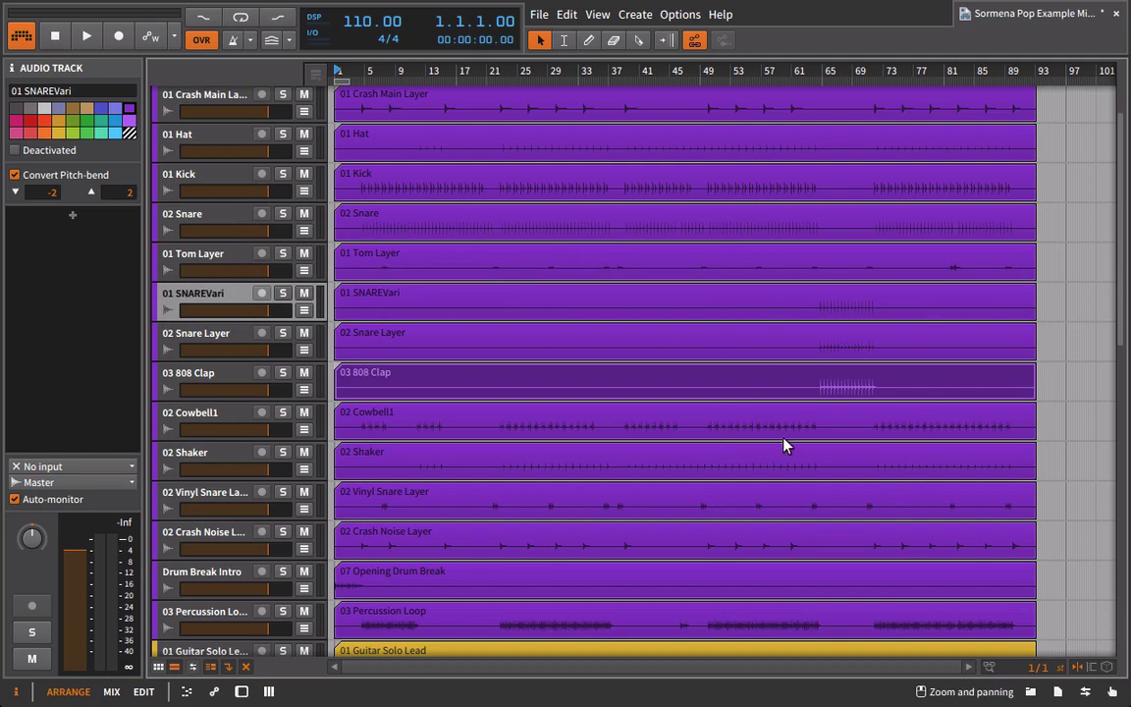
pyautogui.click(856, 377)
pyautogui.click(852, 339)
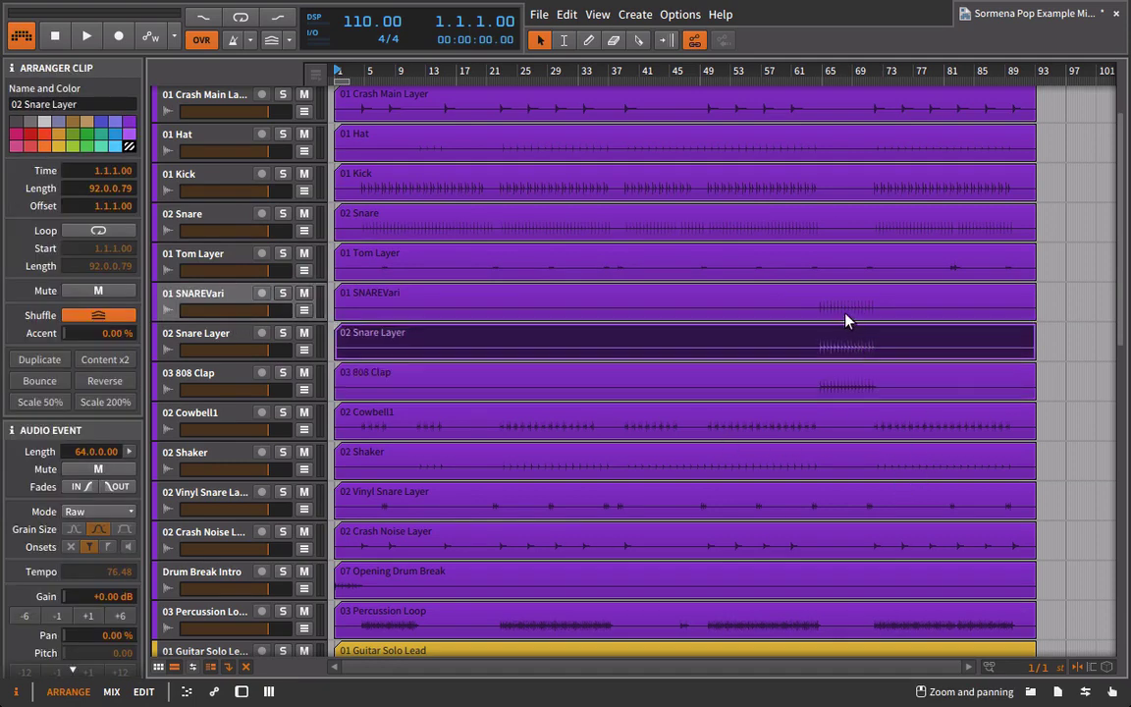
pyautogui.click(849, 366)
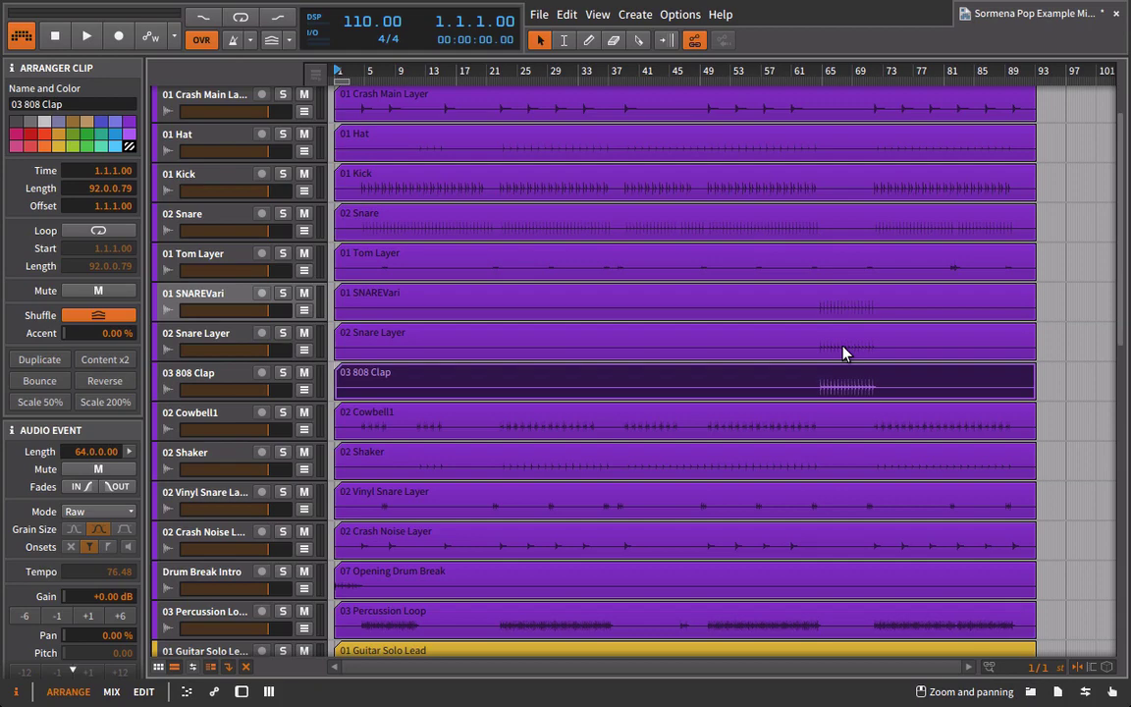
# Move the 01 Kick track to the start of the track list, followed by 01 Hat and 02 Snare.
pyautogui.scroll(3, 298, 214)
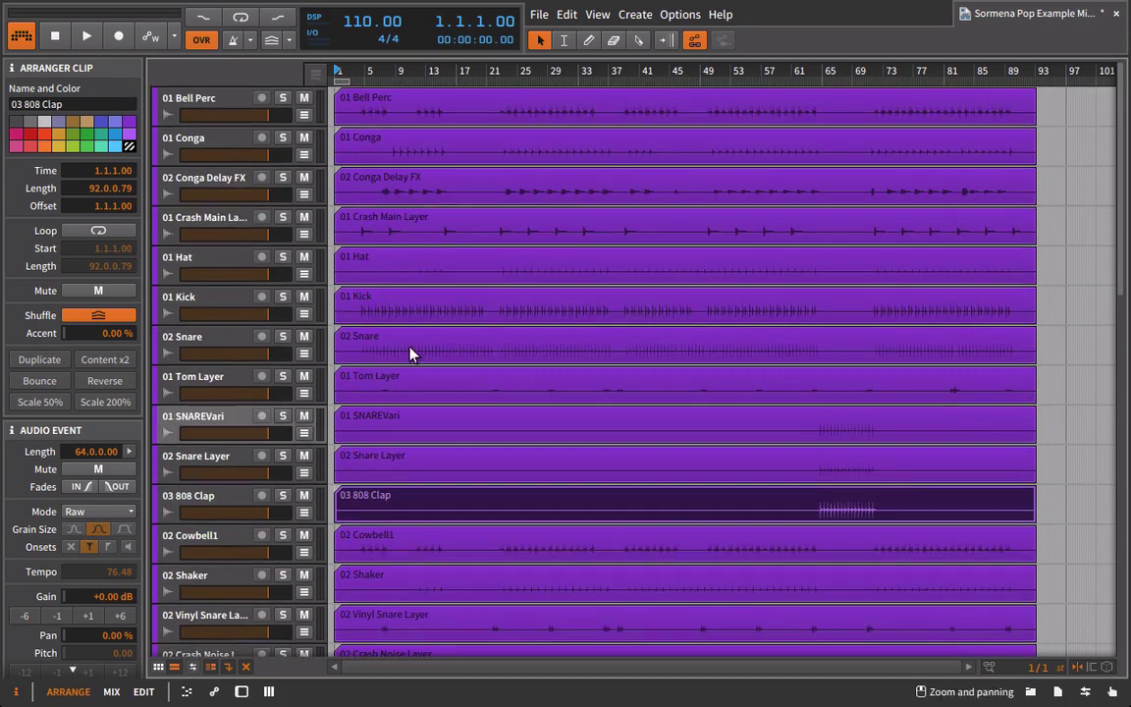
pyautogui.moveTo(214, 297); pyautogui.dragTo(222, 90)
pyautogui.moveTo(218, 297); pyautogui.dragTo(222, 121)
pyautogui.moveTo(218, 337); pyautogui.dragTo(222, 162)
# Move 01 SNAREVari, 02 Snare Layer and 03 808 Clap together beneath 02 Snare and color them light purple.
pyautogui.click(218, 416)
pyautogui.keyDown('shift'); pyautogui.click(208, 497); pyautogui.keyUp('shift')
pyautogui.moveTo(208, 497); pyautogui.dragTo(209, 204)
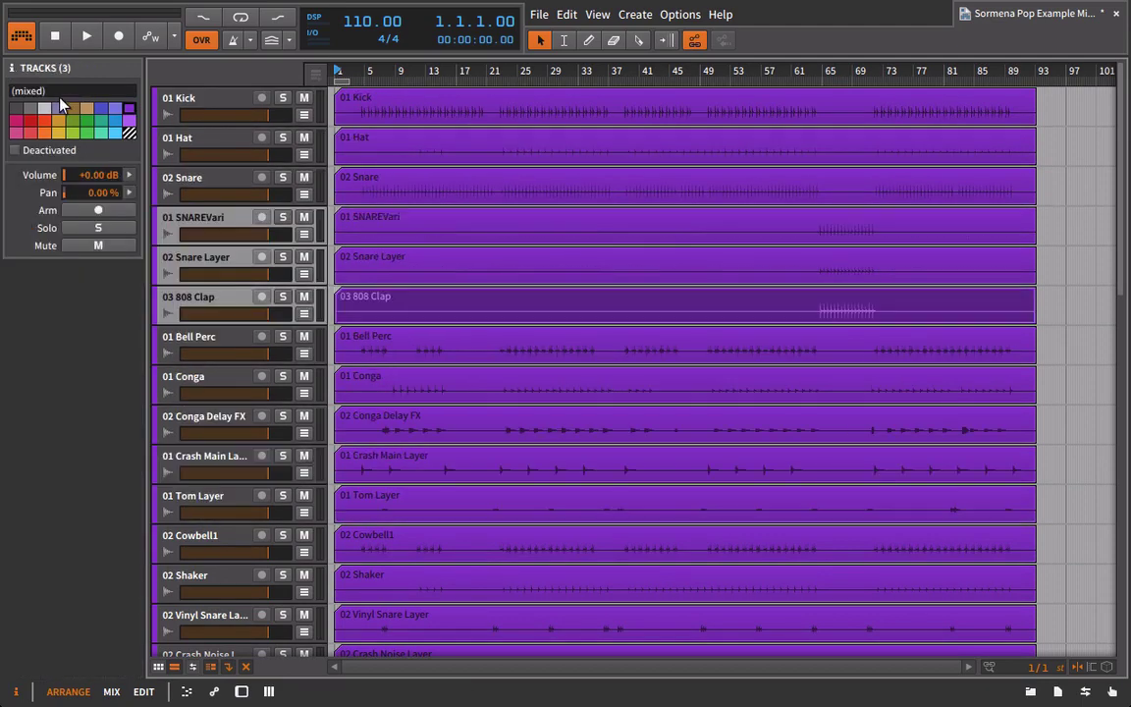
pyautogui.click(128, 120)
# Color the tracks from 01 Kick through 02 Snare orange-red.
pyautogui.click(214, 98)
pyautogui.keyDown('shift'); pyautogui.click(214, 177); pyautogui.keyUp('shift')
pyautogui.click(44, 120)
# Move 01 Crash Main Layer and 02 Crash Noise Layer up above 01 SNAREVari and color both light orange.
pyautogui.scroll(-3, 260, 246)
pyautogui.moveTo(220, 311); pyautogui.dragTo(222, 203)
pyautogui.scroll(-5, 222, 256)
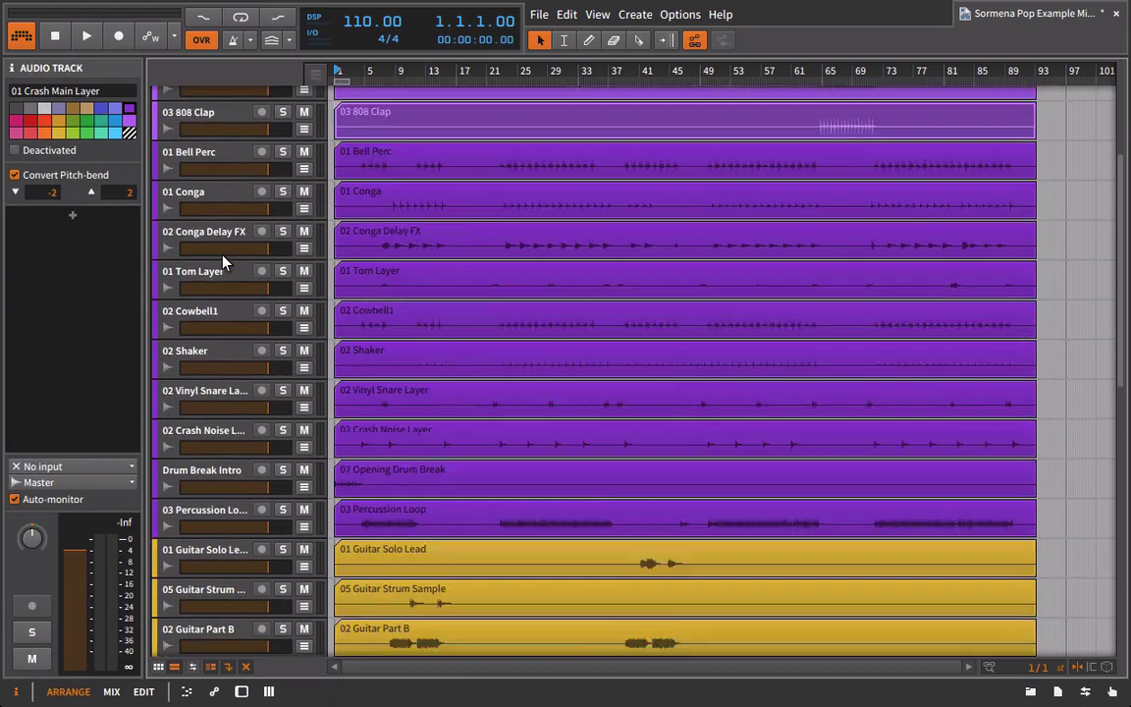
pyautogui.moveTo(222, 397); pyautogui.dragTo(227, 239)
pyautogui.click(44, 133)
pyautogui.click(214, 220)
pyautogui.click(44, 133)
pyautogui.scroll(-4, 256, 196)
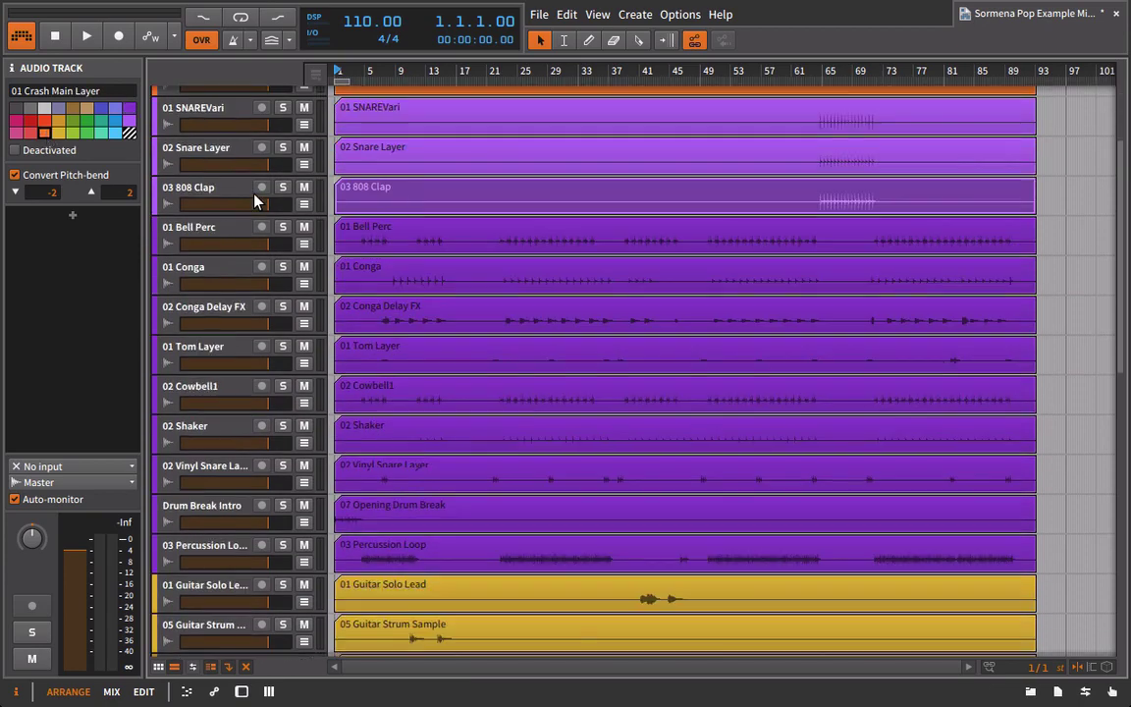
# Solo the 01 Hat track and play it from about bar 11 to audition its part.
pyautogui.scroll(-8, 236, 294)
pyautogui.scroll(8, 209, 439)
pyautogui.click(210, 443)
pyautogui.scroll(-2, 208, 392)
pyautogui.click(204, 250)
pyautogui.scroll(6, 202, 214)
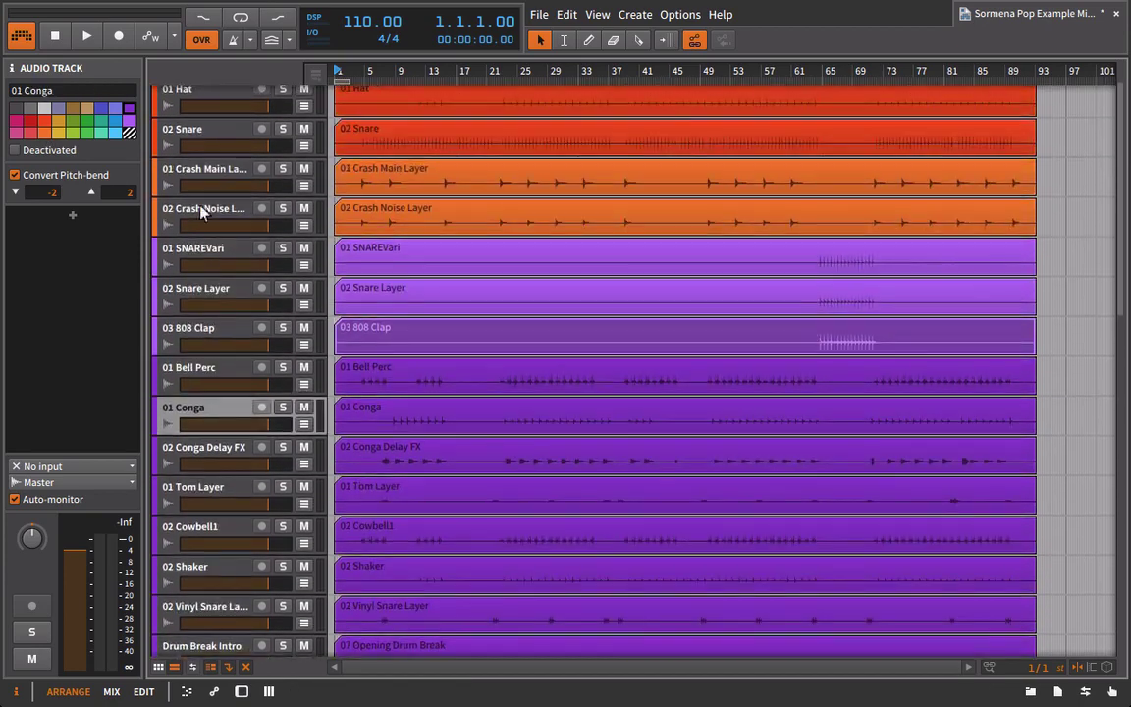
pyautogui.click(414, 75)
pyautogui.click(283, 138)
pyautogui.press('space')
pyautogui.moveTo(422, 73); pyautogui.dragTo(432, 30)
# Move 01 Hat between 02 Cowbell1 and 02 Shaker, unsolo it and color it the same dark purple as the percussion.
pyautogui.moveTo(202, 138); pyautogui.dragTo(253, 599)
pyautogui.moveTo(432, 74); pyautogui.dragTo(432, 103)
pyautogui.scroll(-3, 234, 438)
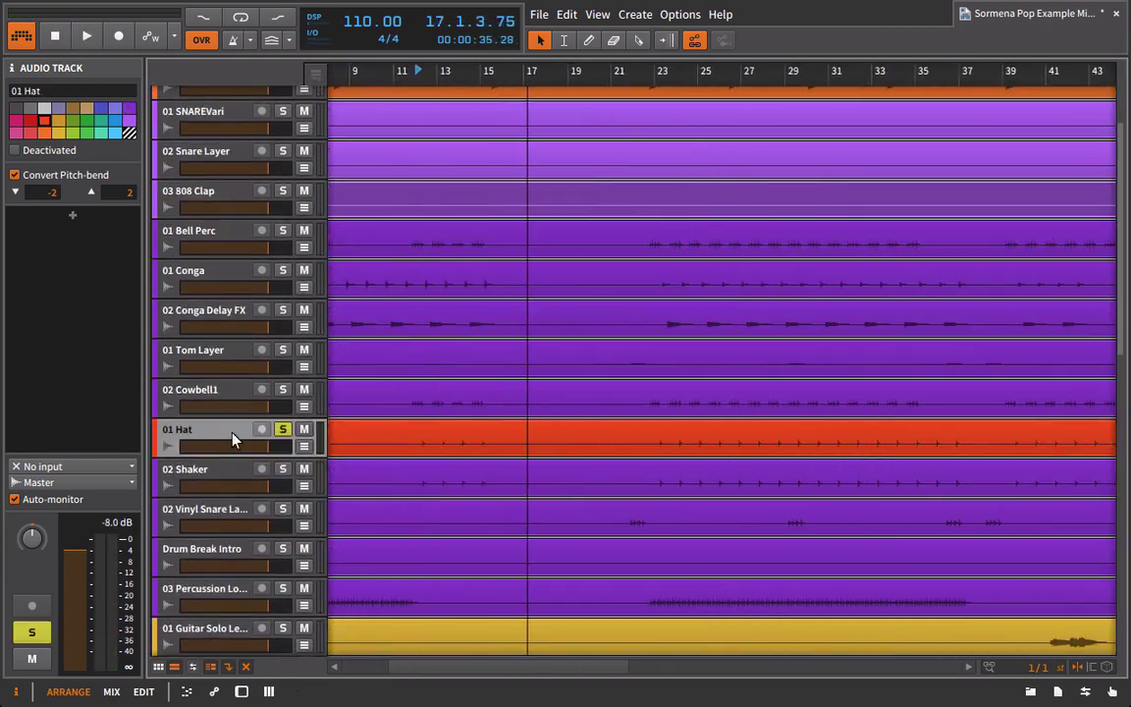
pyautogui.press('space')
pyautogui.click(283, 429)
pyautogui.click(130, 108)
pyautogui.scroll(6, 469, 391)
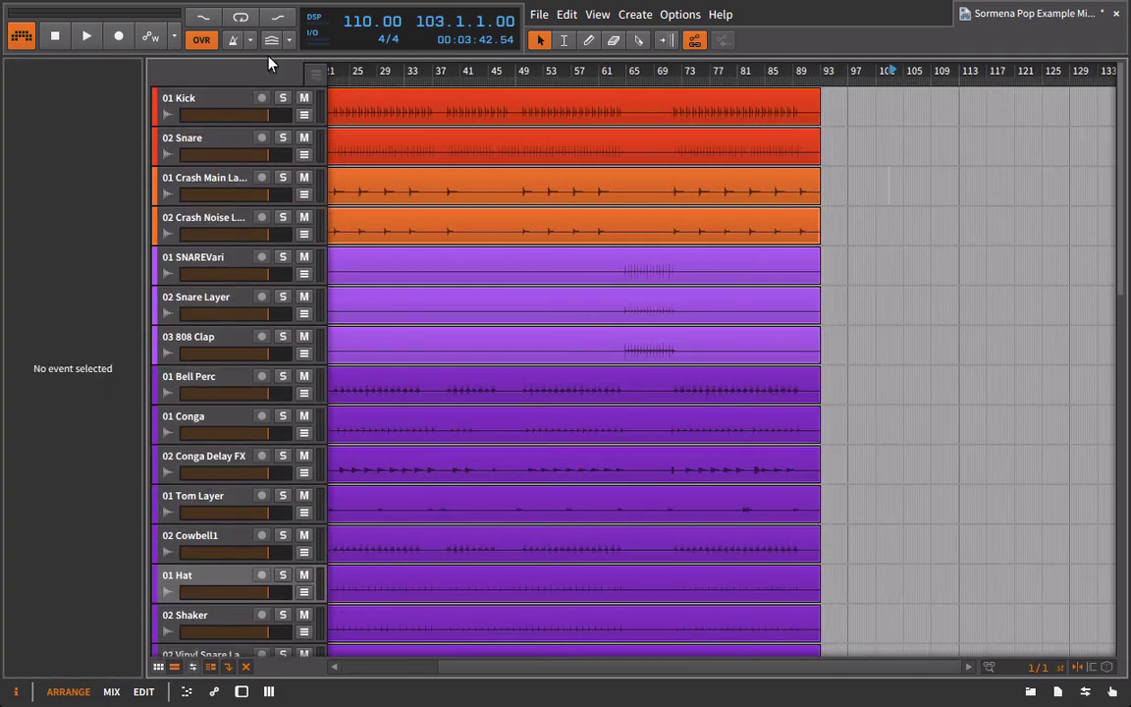
# Review the color-coded track list with compact track heights and restore the taller tracks.
pyautogui.click(210, 667)
pyautogui.click(158, 666)
pyautogui.scroll(-5, 1117, 263)
pyautogui.scroll(5, 1110, 271)
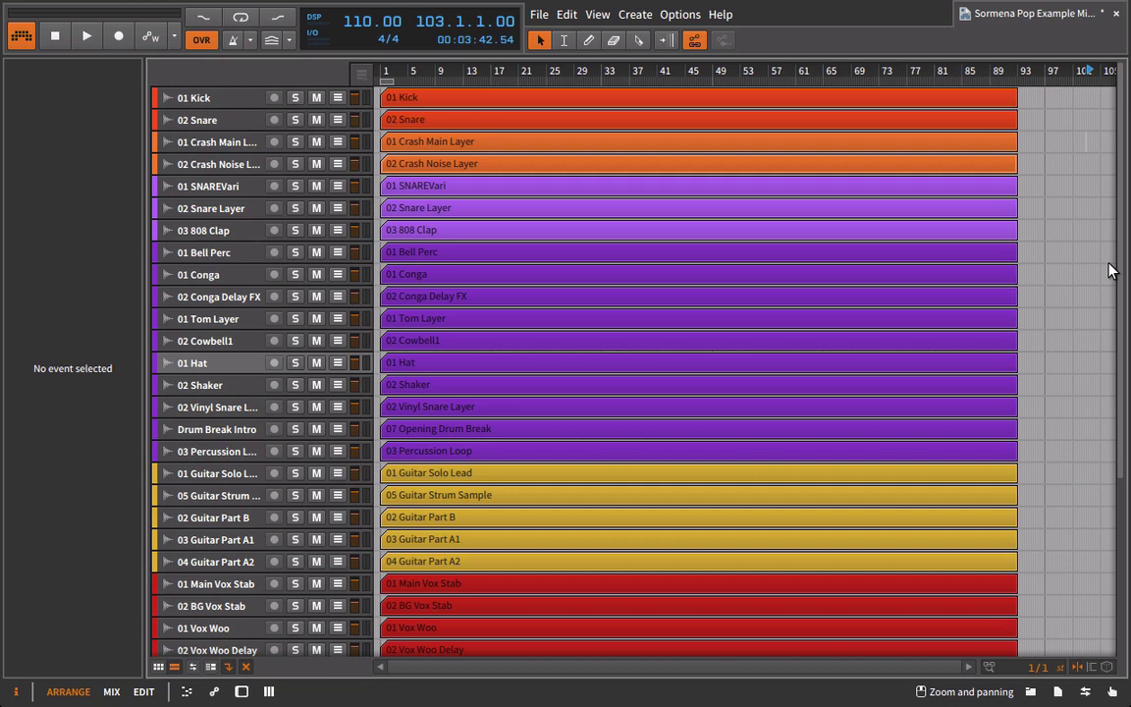
pyautogui.click(212, 668)
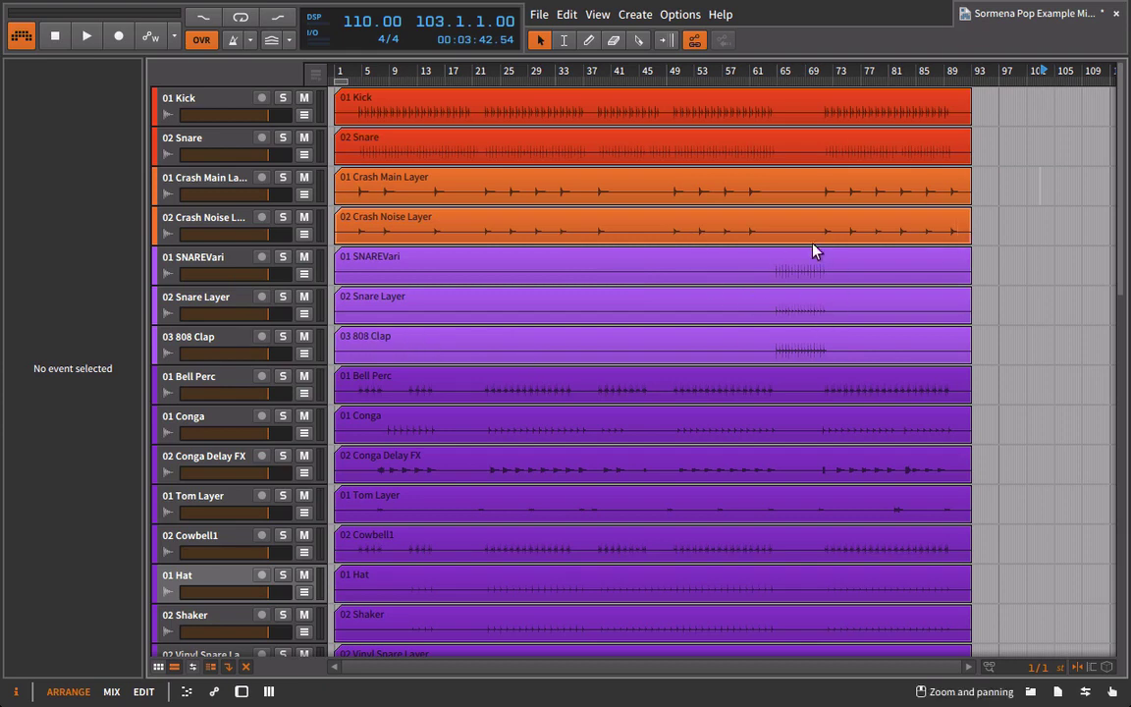
# Review the source and delay track pairs: 01 Conga with 02 Conga Delay FX, and 01 Vox Woo with 02 Vox Woo Delay.
pyautogui.scroll(-3, 424, 315)
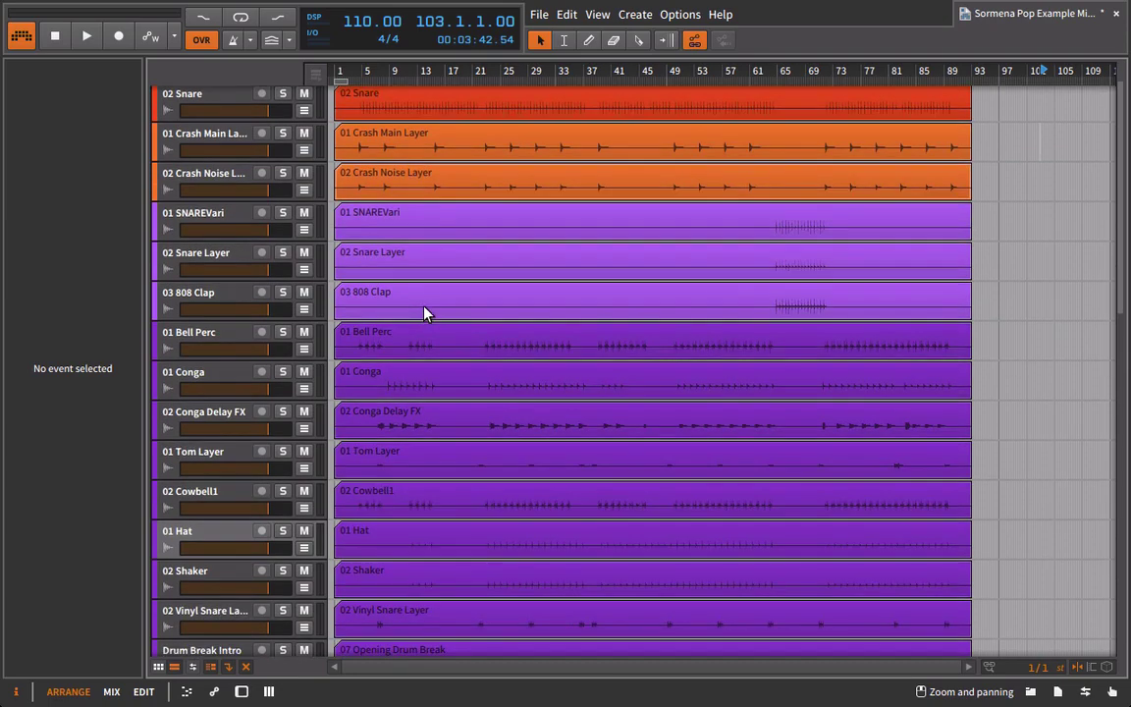
pyautogui.scroll(-4, 229, 295)
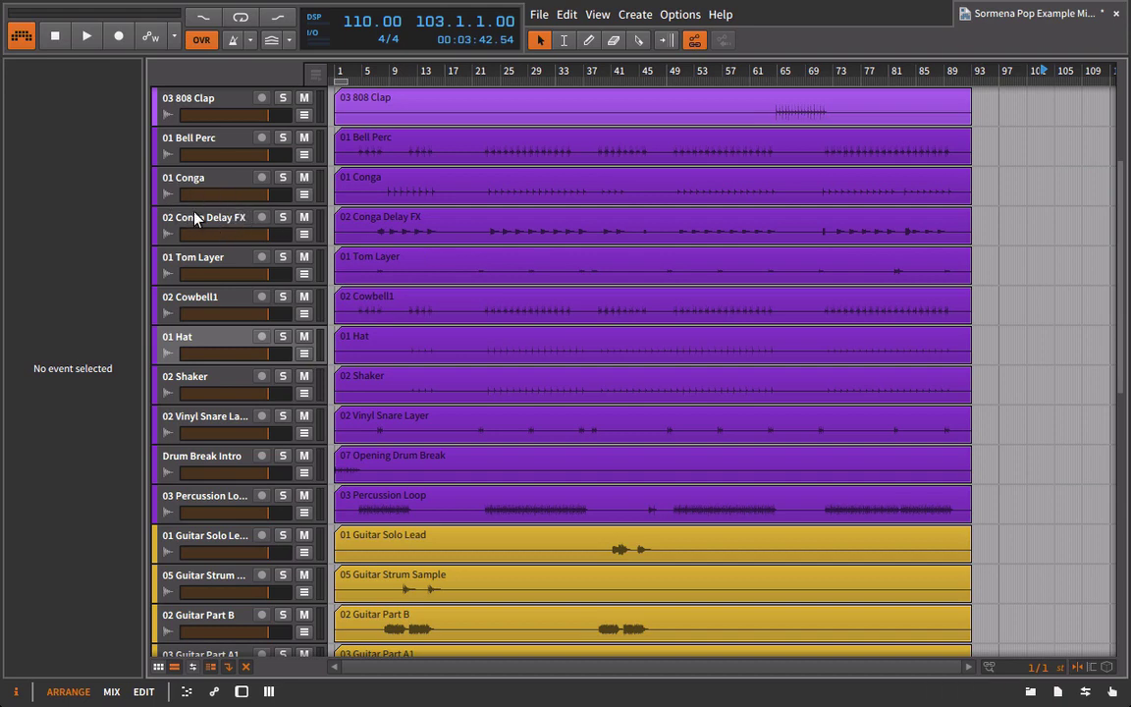
pyautogui.click(204, 177)
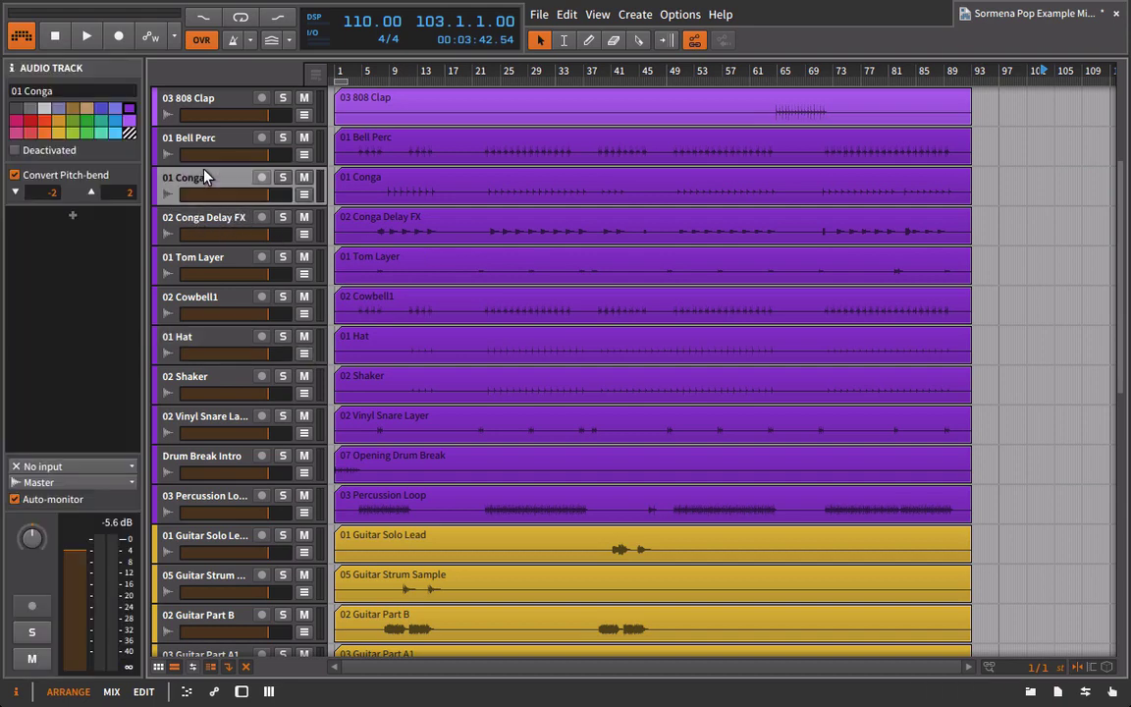
pyautogui.click(200, 222)
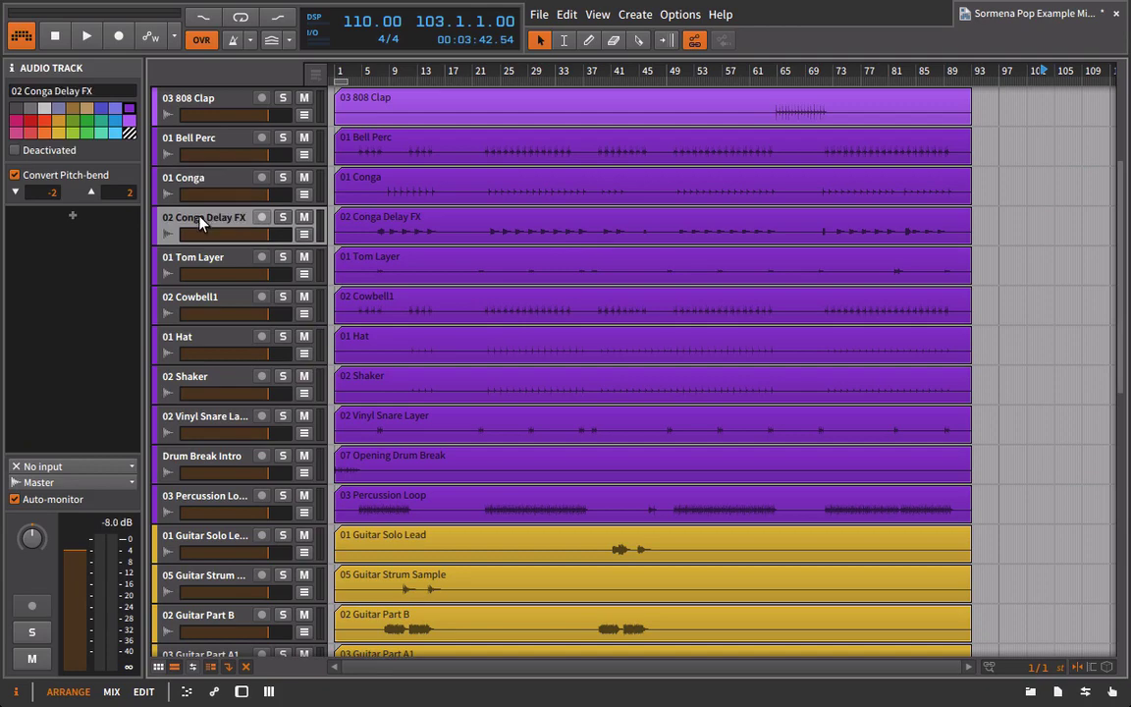
pyautogui.scroll(-5, 201, 223)
pyautogui.scroll(-3, 201, 223)
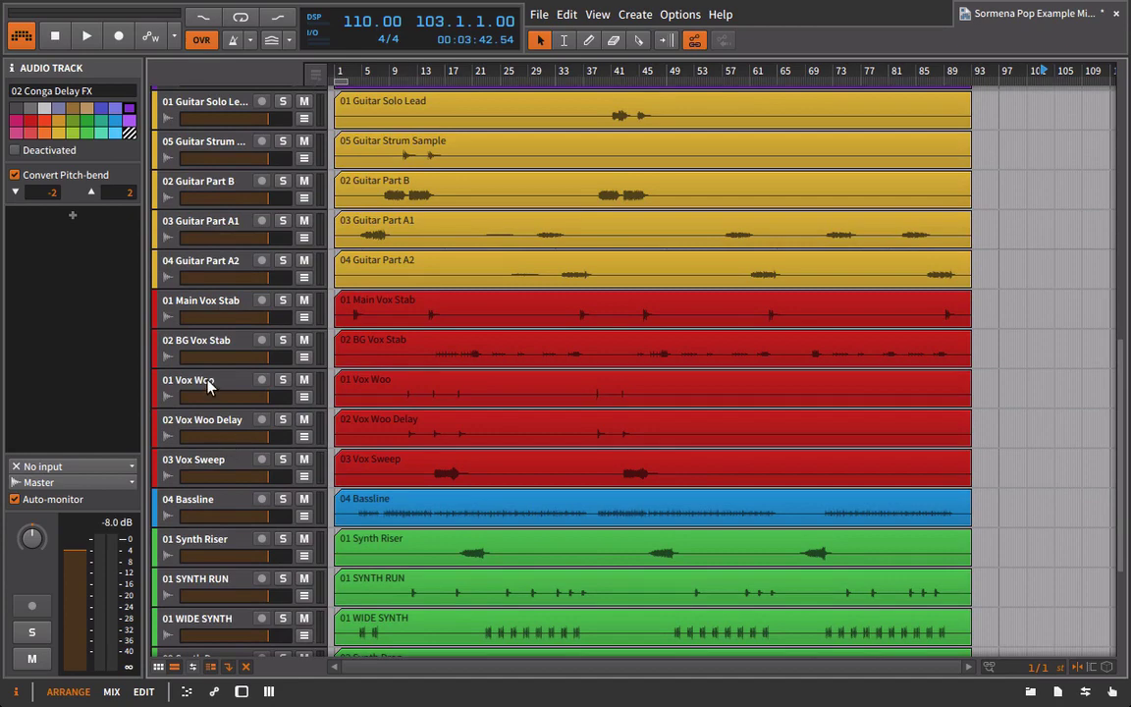
pyautogui.click(207, 386)
pyautogui.click(236, 435)
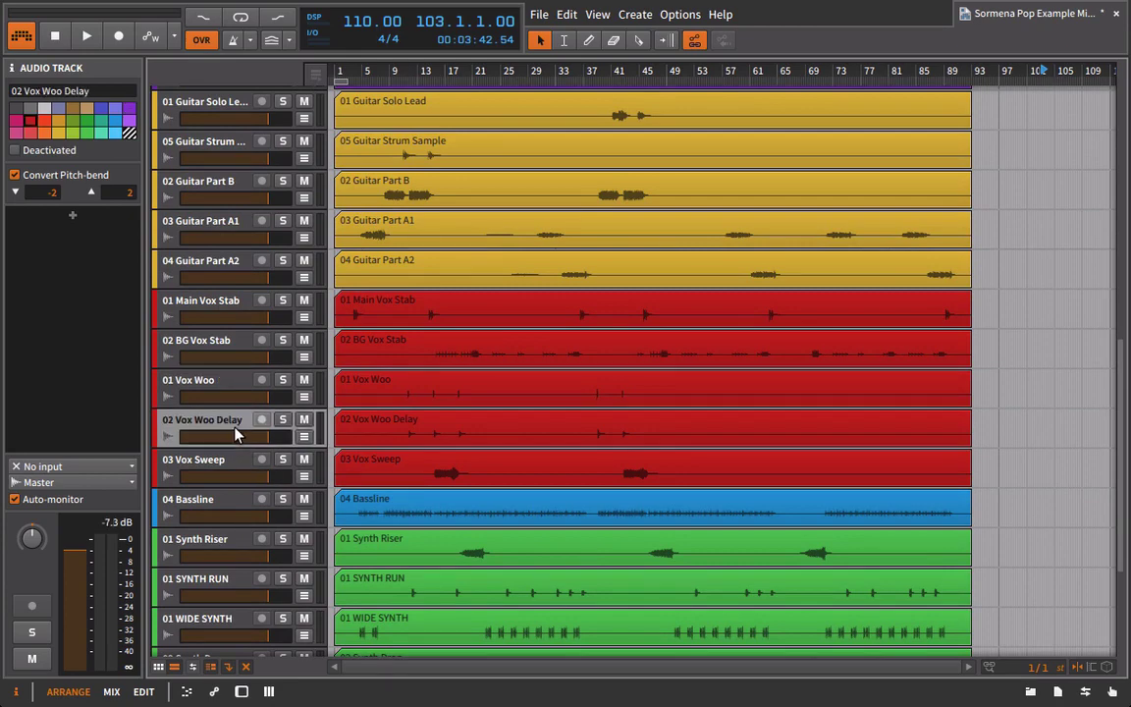
pyautogui.click(205, 388)
pyautogui.click(202, 417)
# Move the 02 SYNTH RUN DELAY track directly beneath 01 SYNTH RUN.
pyautogui.scroll(-5, 193, 434)
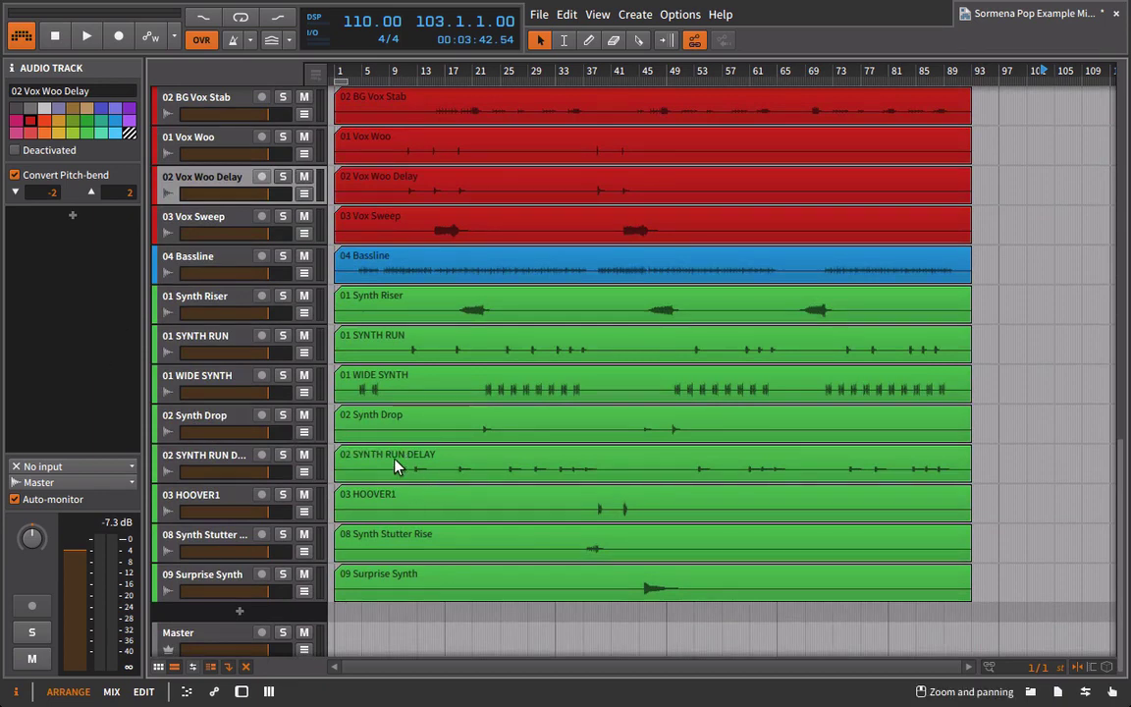
pyautogui.moveTo(201, 467); pyautogui.dragTo(199, 378)
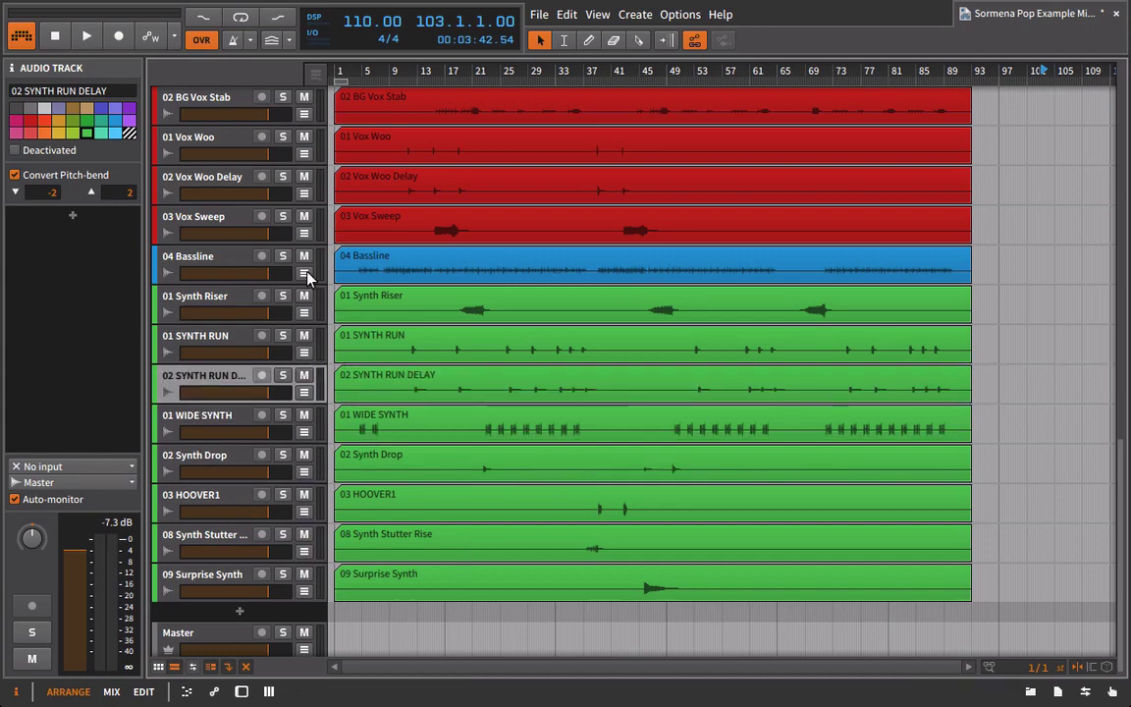
pyautogui.scroll(10, 307, 278)
pyautogui.scroll(3, 306, 278)
# Examine the arrangement and compare the first 01 Kick hits with the bar lines around bars 4 and 5.
pyautogui.moveTo(439, 72); pyautogui.dragTo(440, 39)
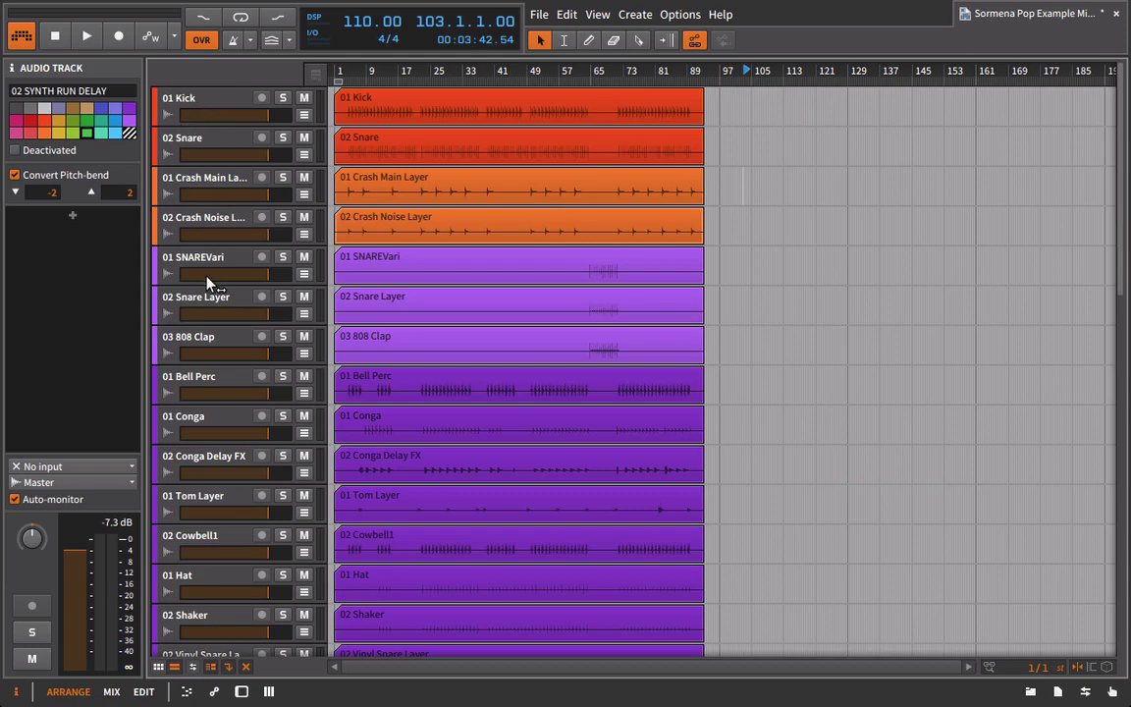
pyautogui.scroll(-10, 201, 255)
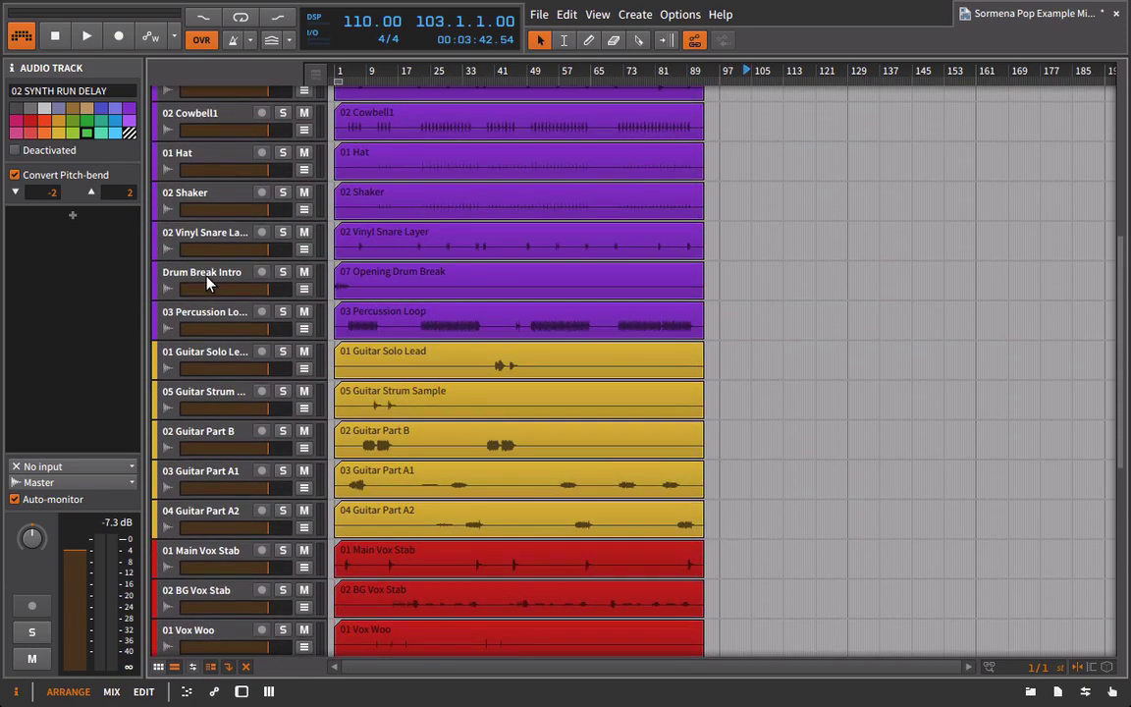
pyautogui.scroll(-8, 206, 282)
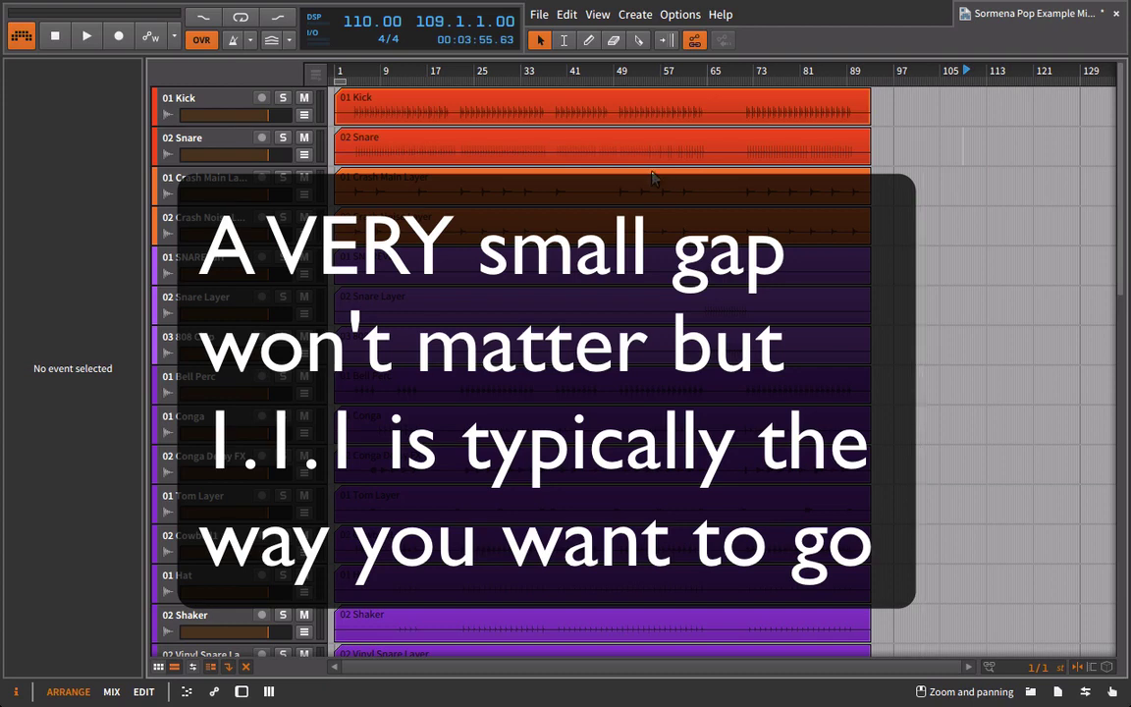
pyautogui.moveTo(358, 70); pyautogui.dragTo(380, 98)
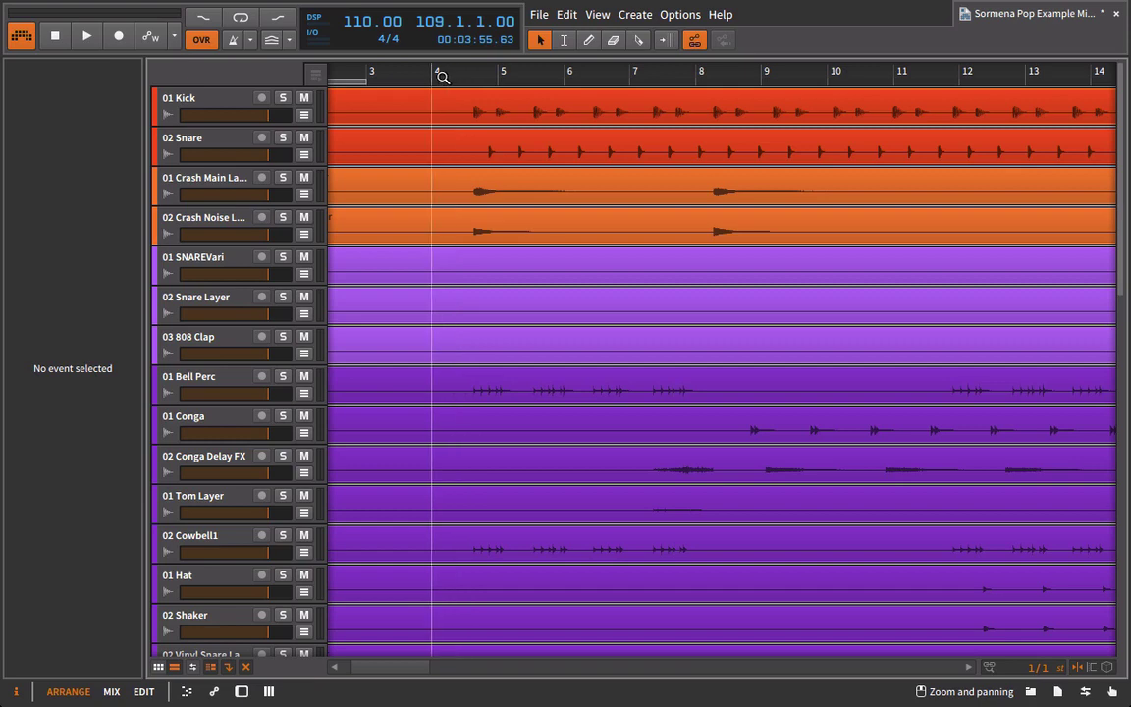
pyautogui.moveTo(435, 77); pyautogui.dragTo(411, 51)
pyautogui.press('+')
pyautogui.press('+')
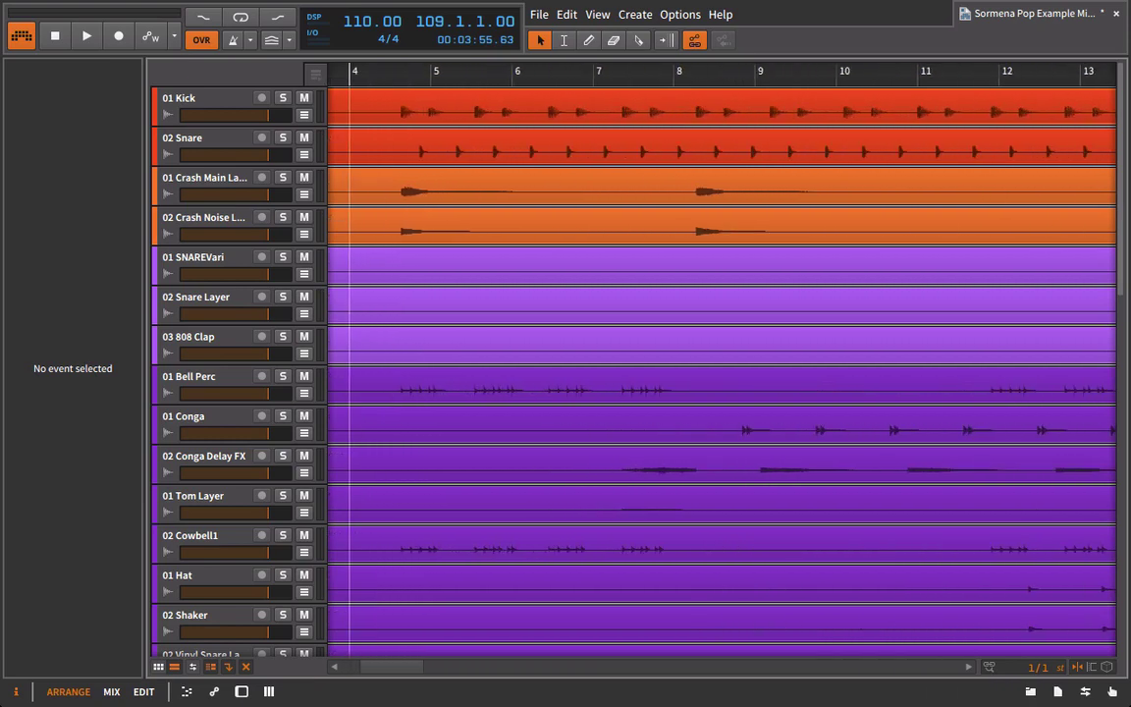
pyautogui.click(397, 116)
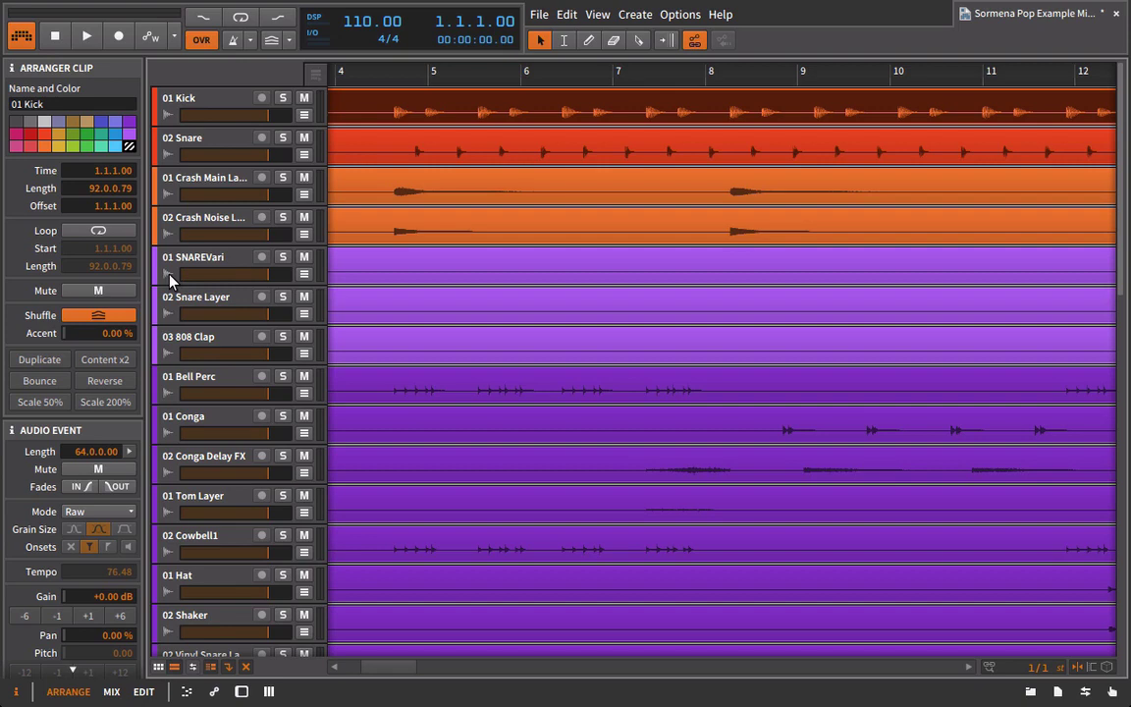
# Hide the inspector and set the project tempo to 121 BPM.
pyautogui.click(16, 691)
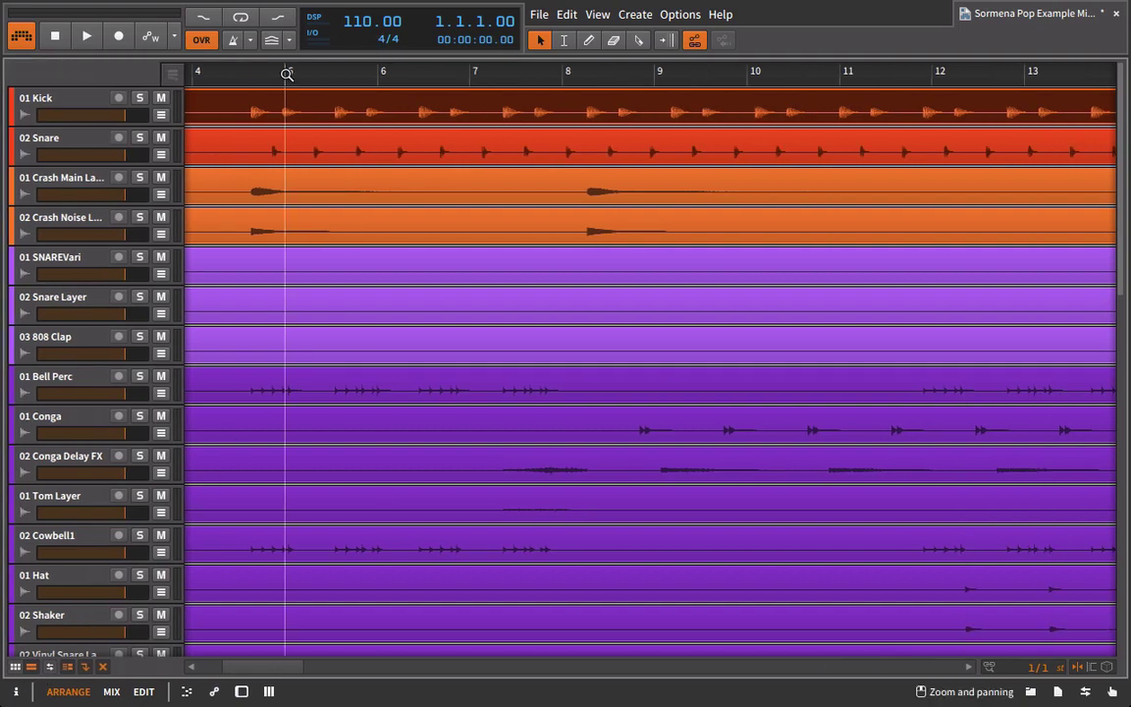
pyautogui.moveTo(286, 74); pyautogui.dragTo(431, 70)
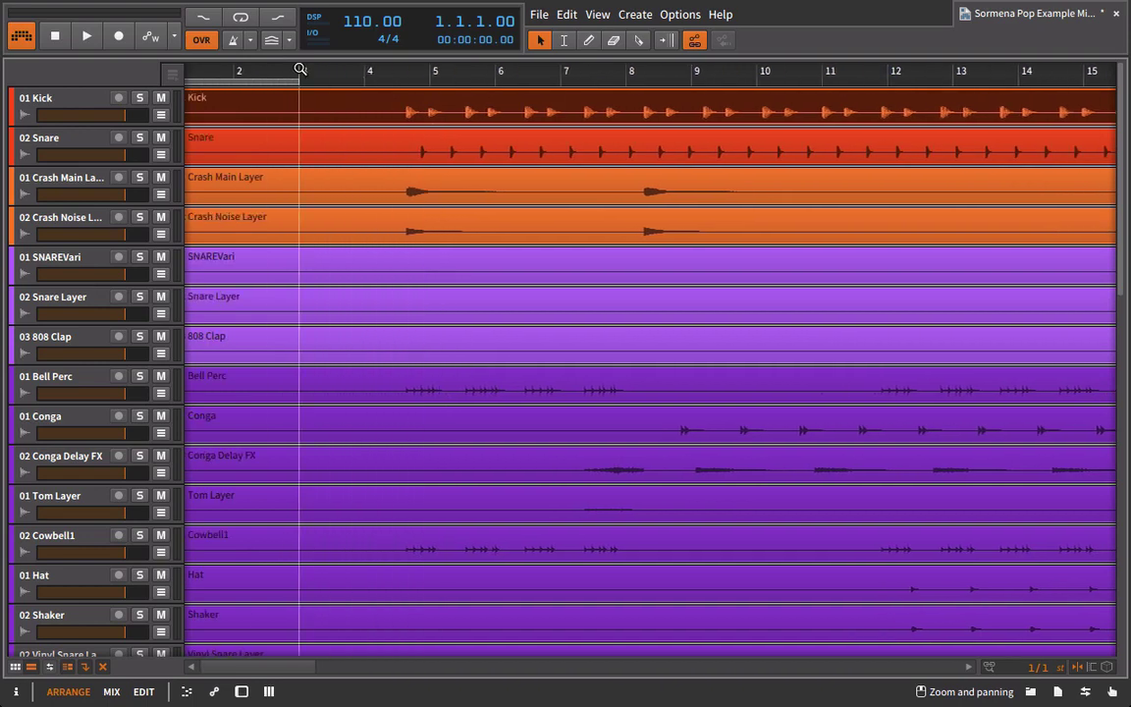
pyautogui.moveTo(300, 69); pyautogui.dragTo(324, 69)
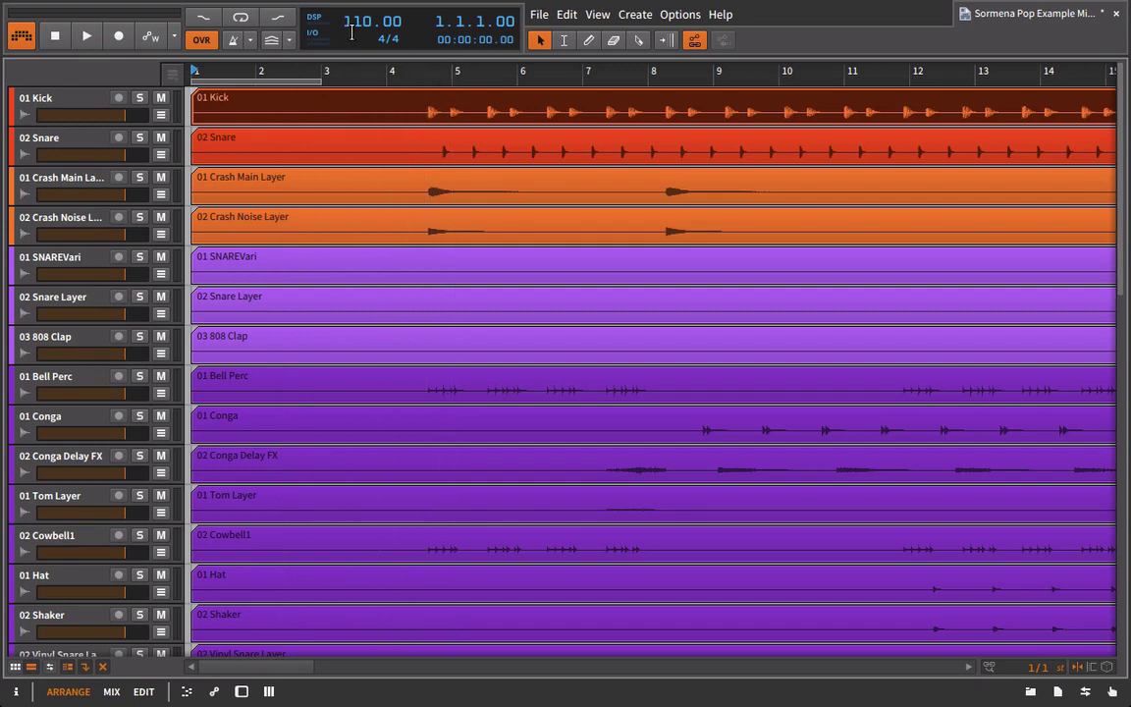
pyautogui.moveTo(354, 32)
pyautogui.mouseDown()
pyautogui.moveTo(353, 44)
pyautogui.moveTo(354, 28)
pyautogui.mouseUp()
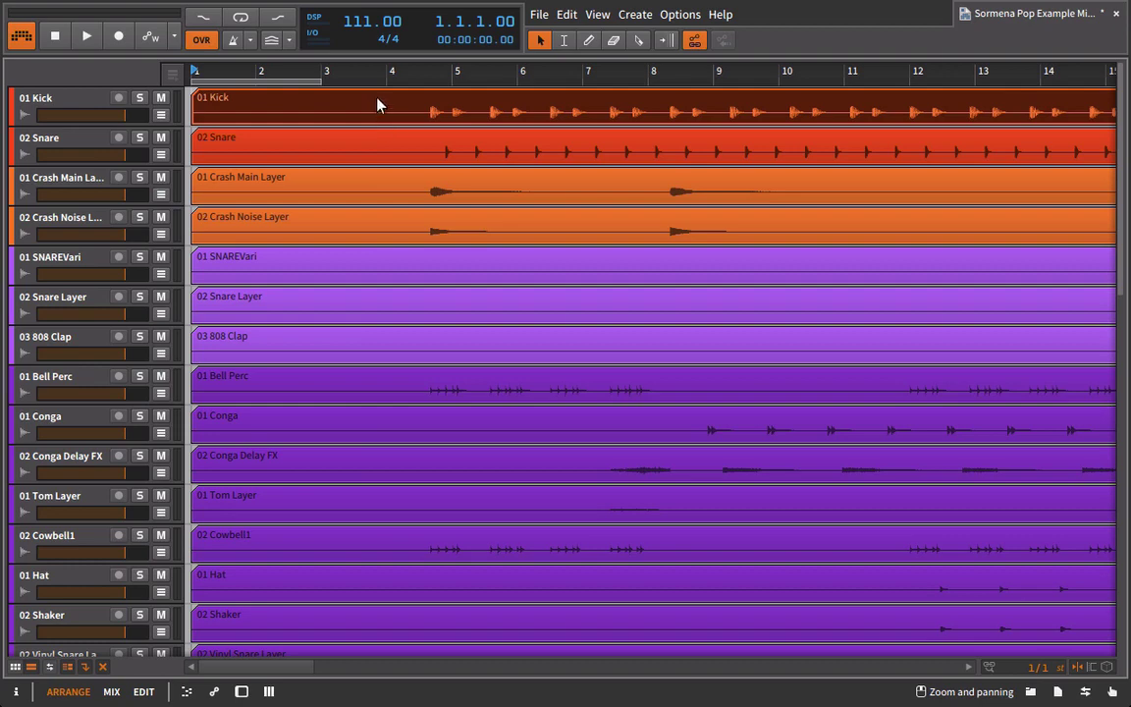
pyautogui.moveTo(361, 24); pyautogui.dragTo(362, 0)
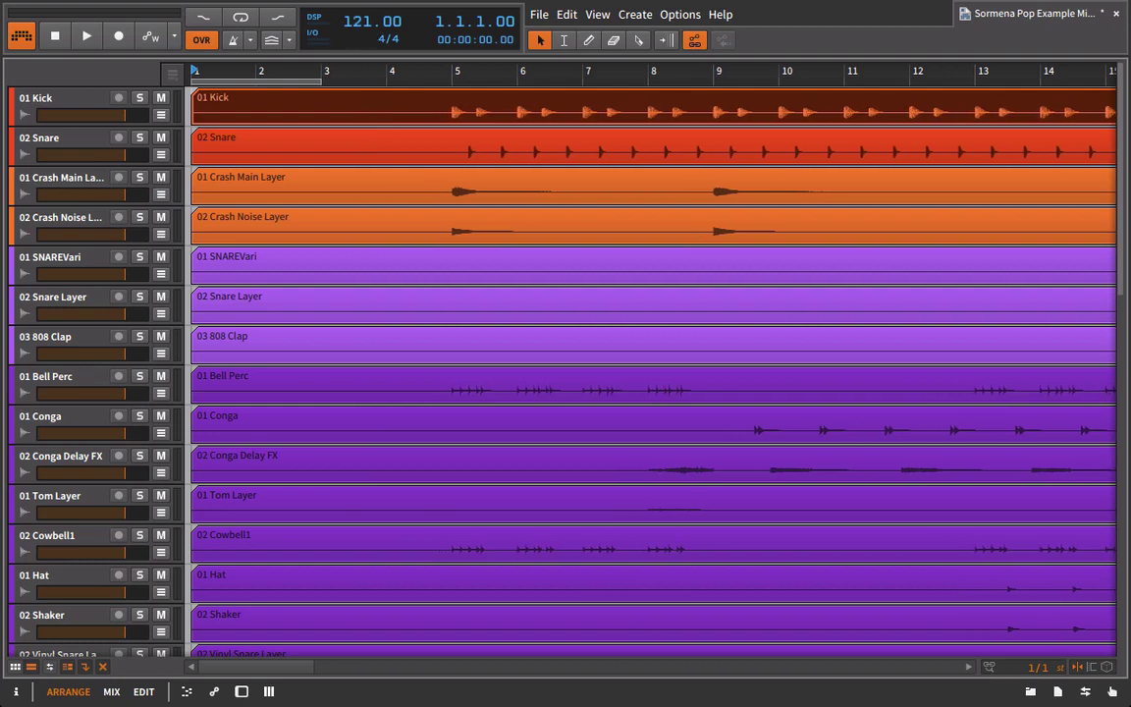
# Check the first kick hit's alignment with bar 5 up close, try a tempo of 120 BPM and undo that change.
pyautogui.moveTo(454, 77); pyautogui.dragTo(451, 168)
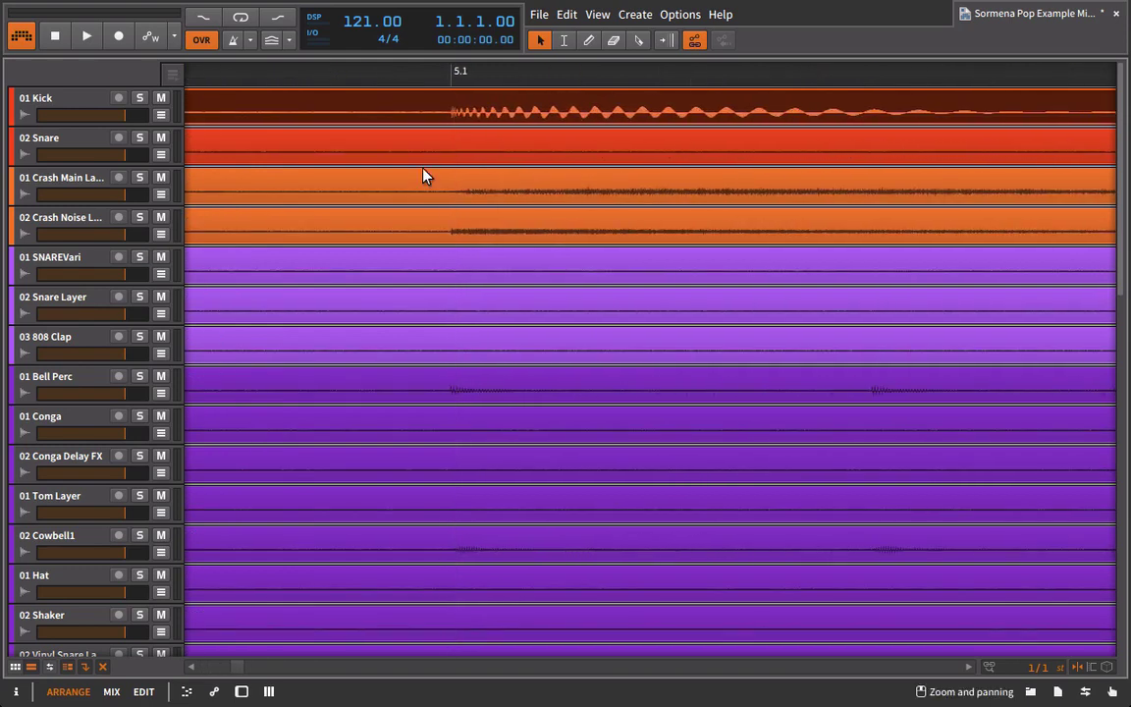
pyautogui.moveTo(456, 73); pyautogui.dragTo(447, 165)
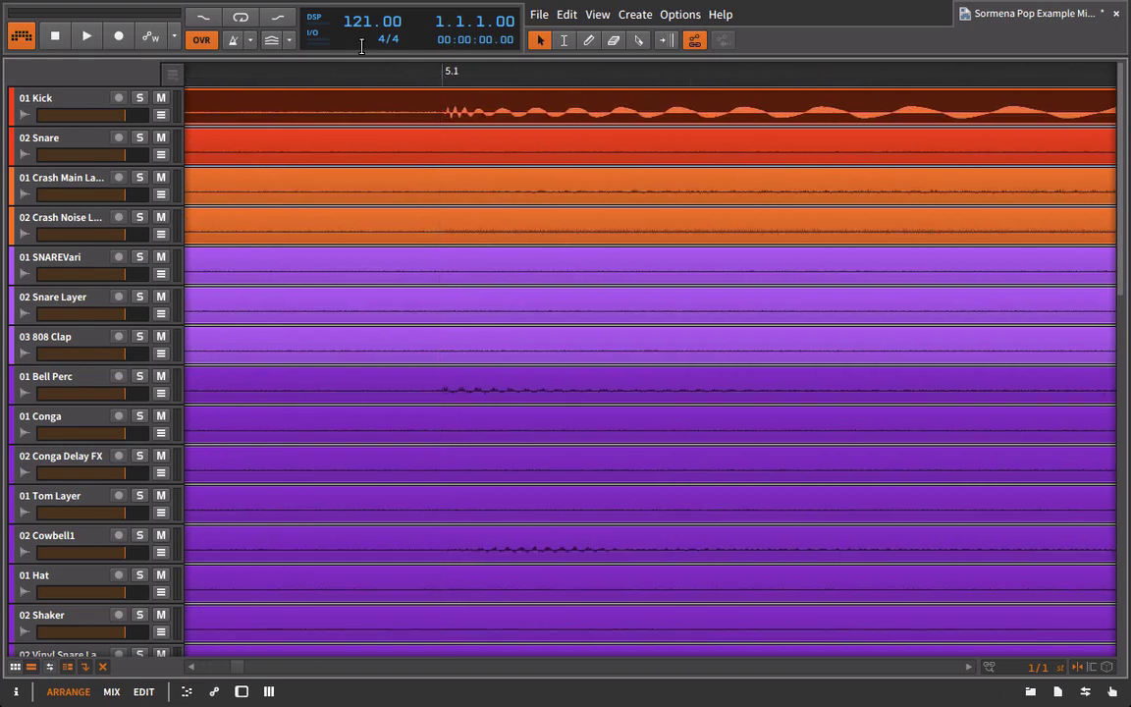
pyautogui.moveTo(354, 21); pyautogui.dragTo(354, 24)
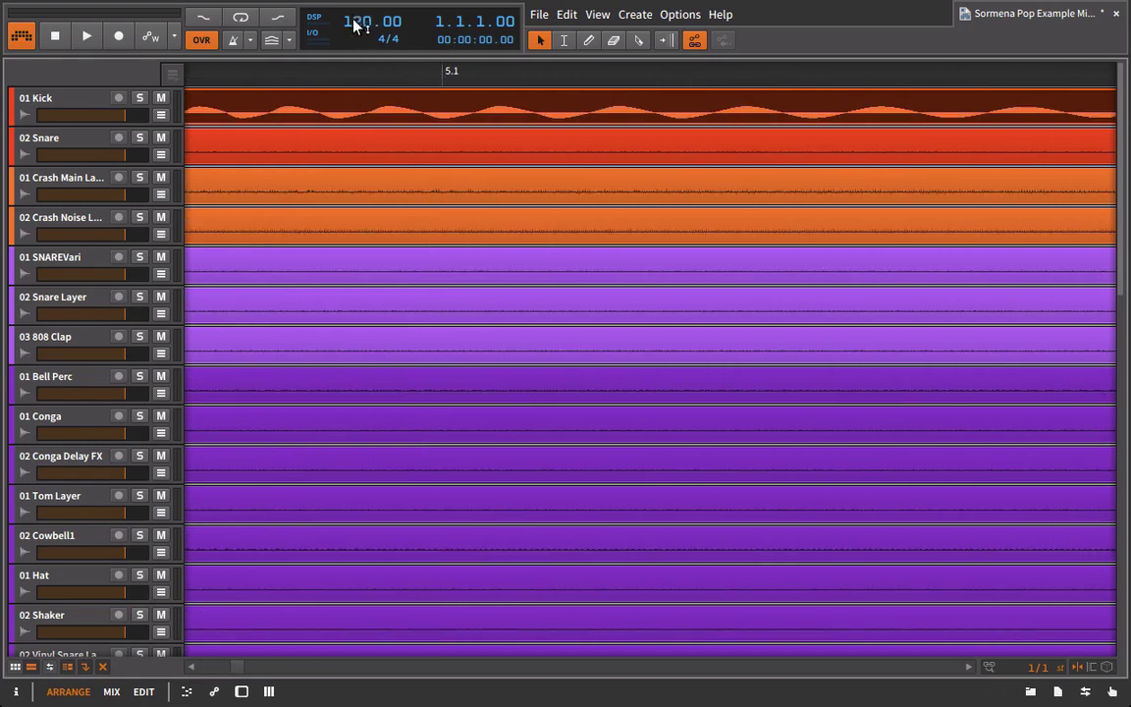
pyautogui.hotkey('ctrl', 'z')
pyautogui.moveTo(451, 70); pyautogui.dragTo(451, 41)
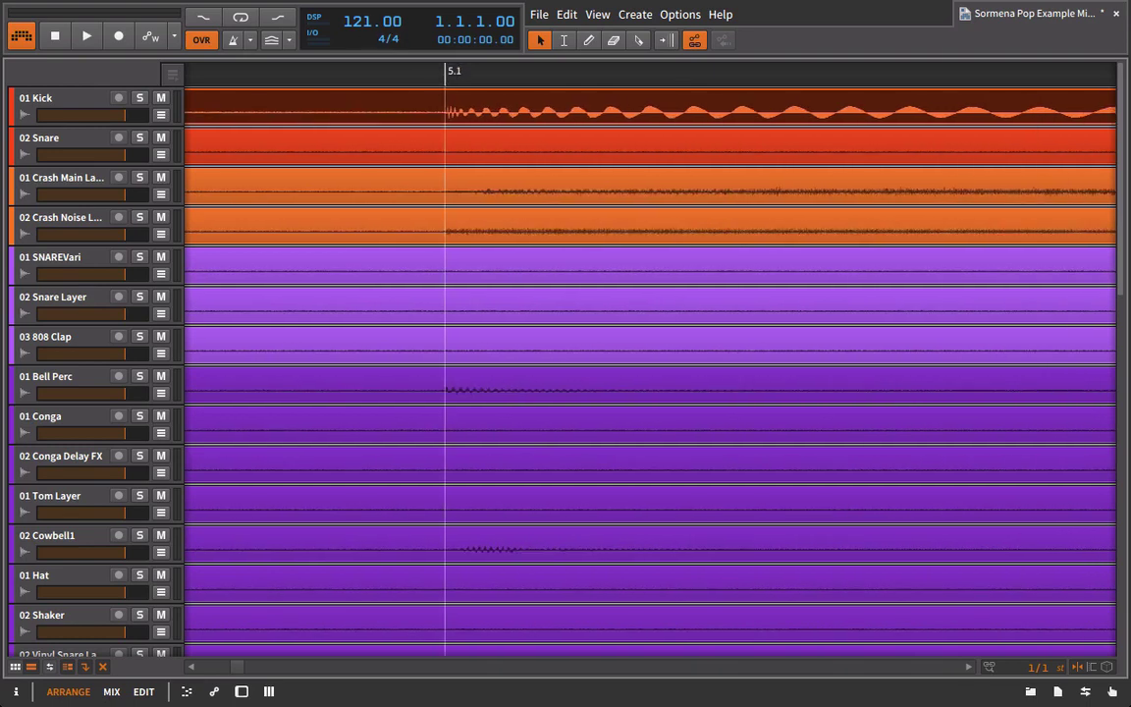
# Extend the end of the 01 Kick clip to about bar 98.
pyautogui.scroll(-5, 445, 373)
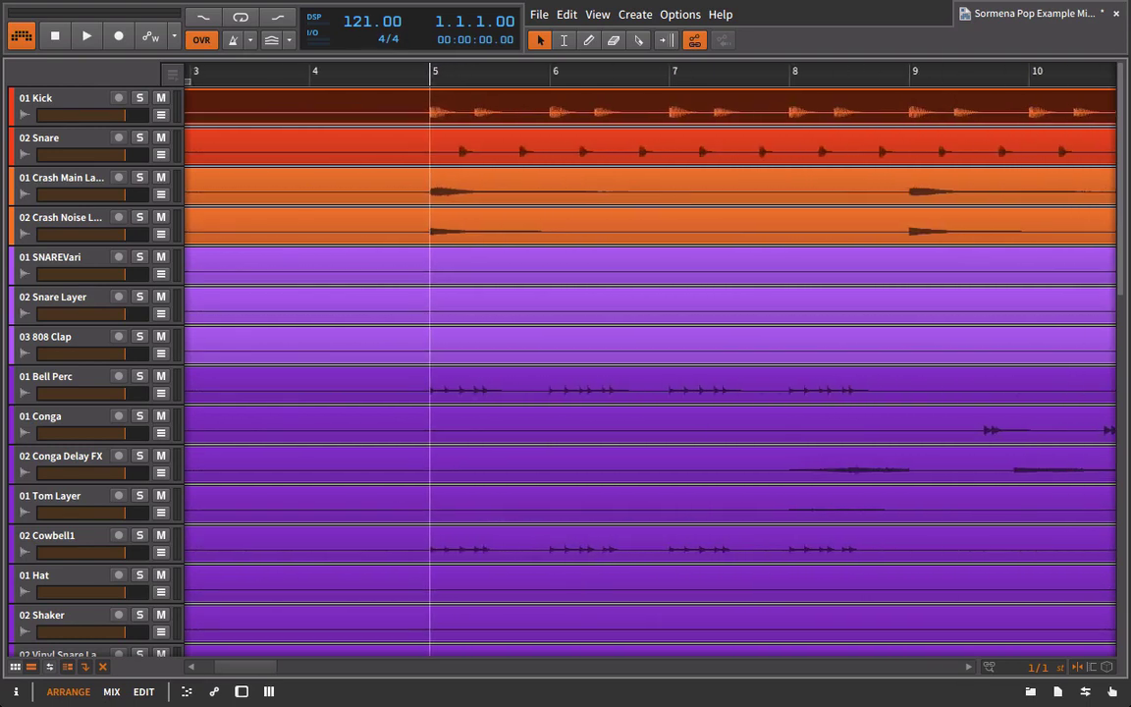
pyautogui.scroll(-6, 430, 373)
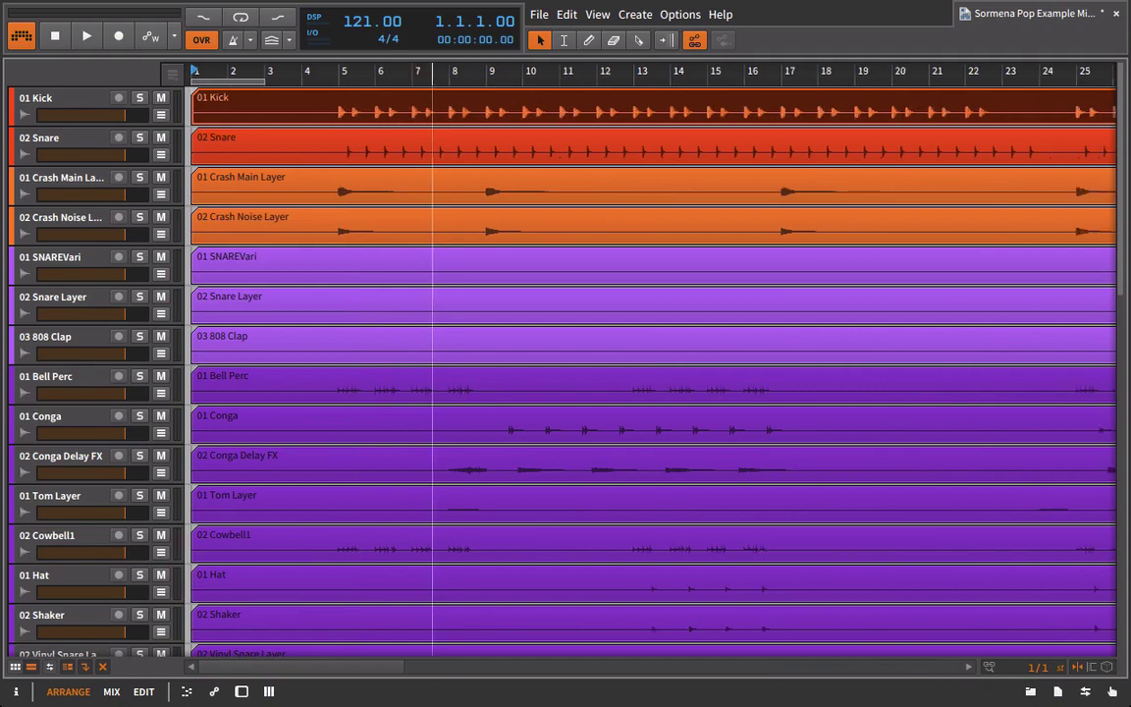
pyautogui.scroll(-3, 412, 373)
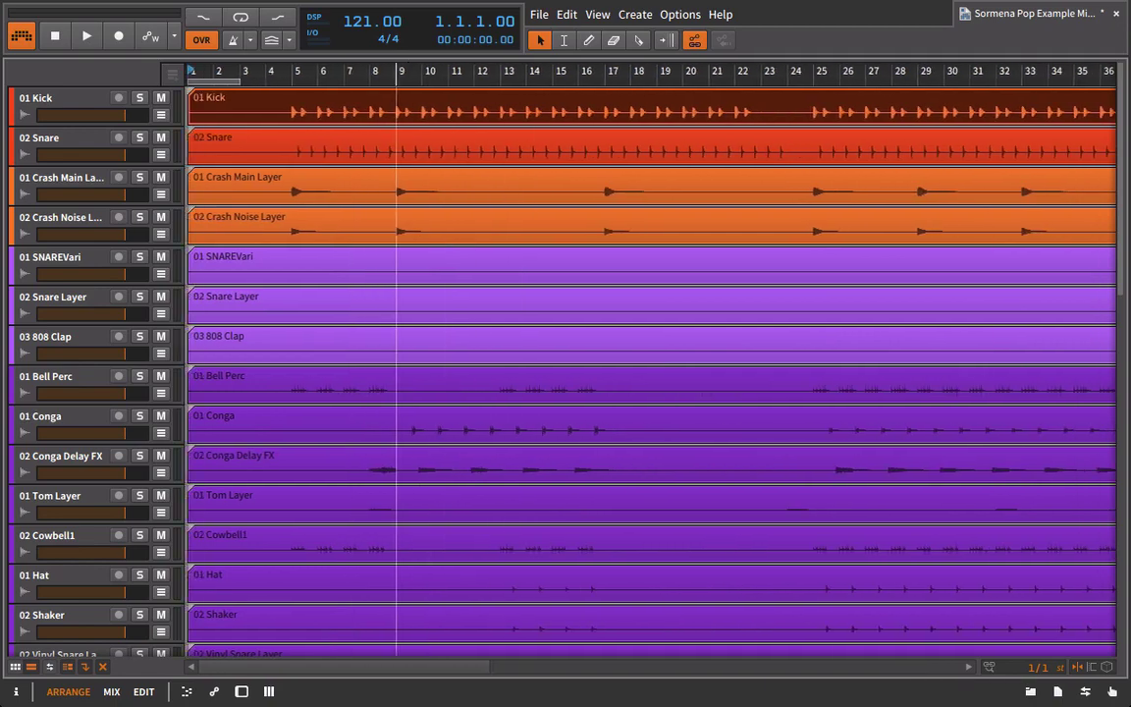
pyautogui.scroll(-5, 397, 373)
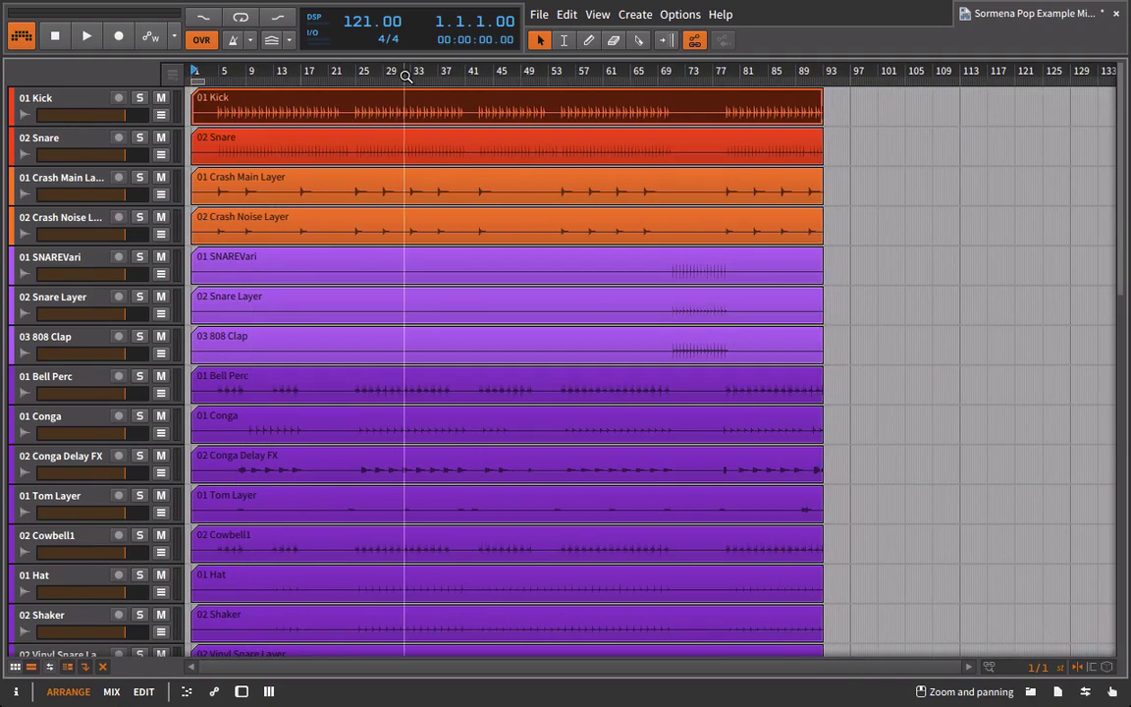
pyautogui.click(849, 105)
pyautogui.moveTo(821, 101); pyautogui.dragTo(856, 100)
pyautogui.moveTo(744, 71); pyautogui.dragTo(744, 103)
pyautogui.click(564, 94)
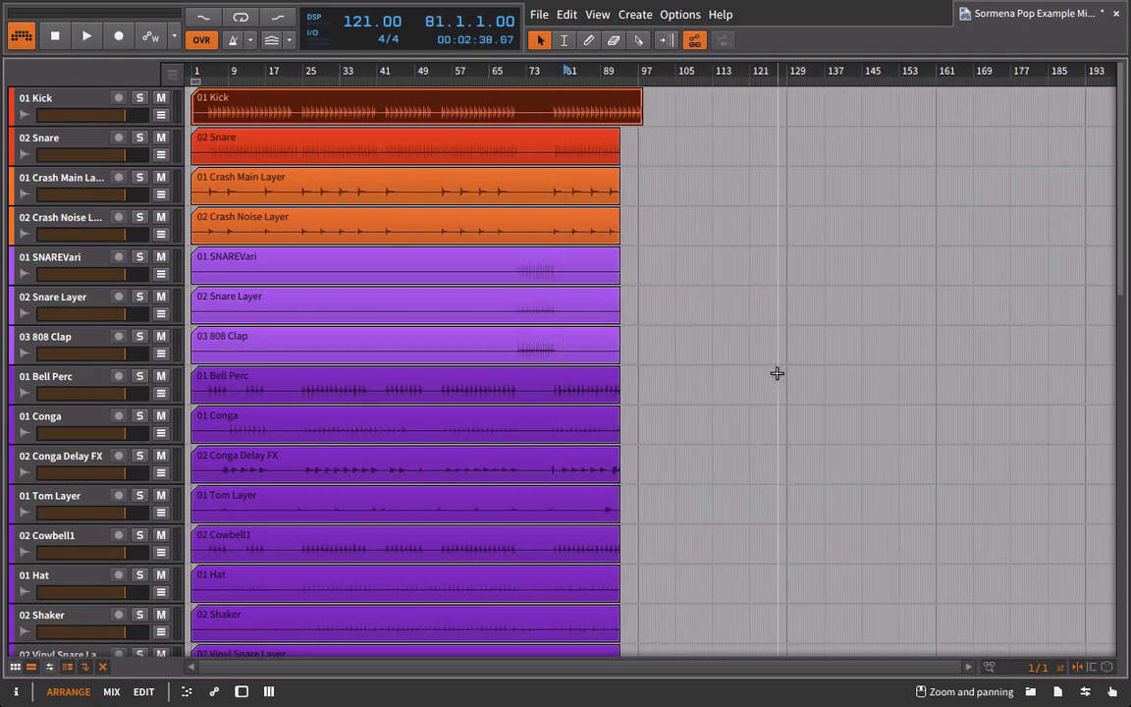
# Extend the clips from 09 Surprise Synth up to 02 Snare to about bar 104 and the 01 Kick clip to about bar 105.
pyautogui.scroll(-10, 774, 372)
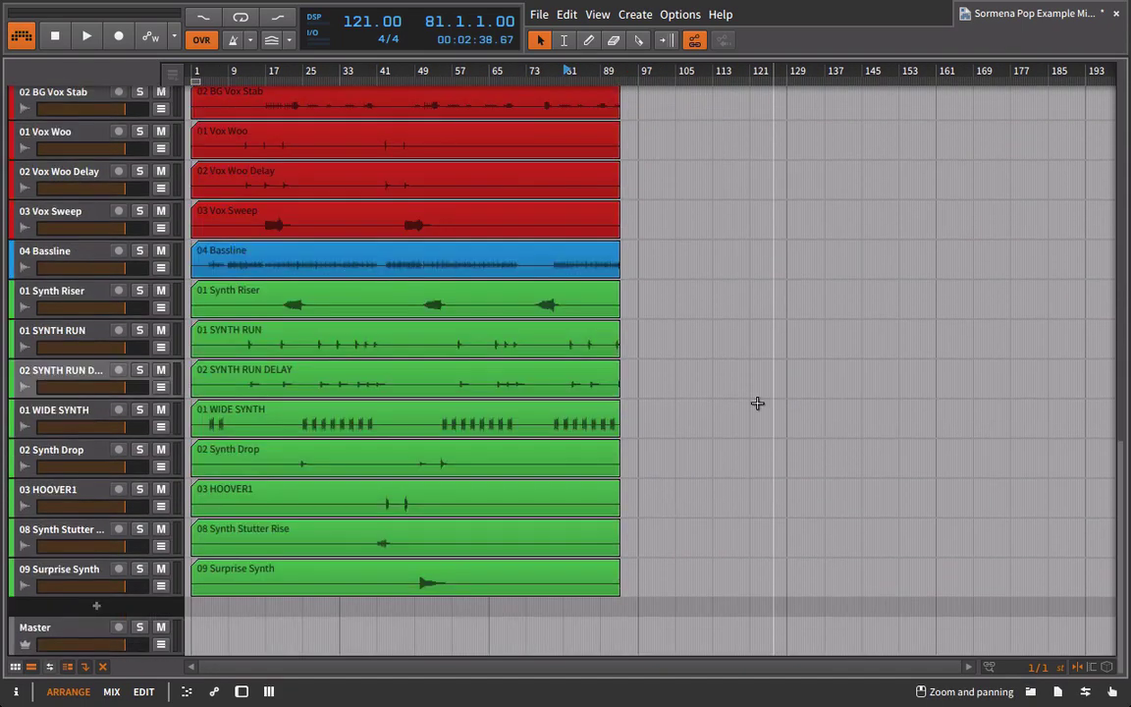
pyautogui.moveTo(653, 579); pyautogui.dragTo(668, 135)
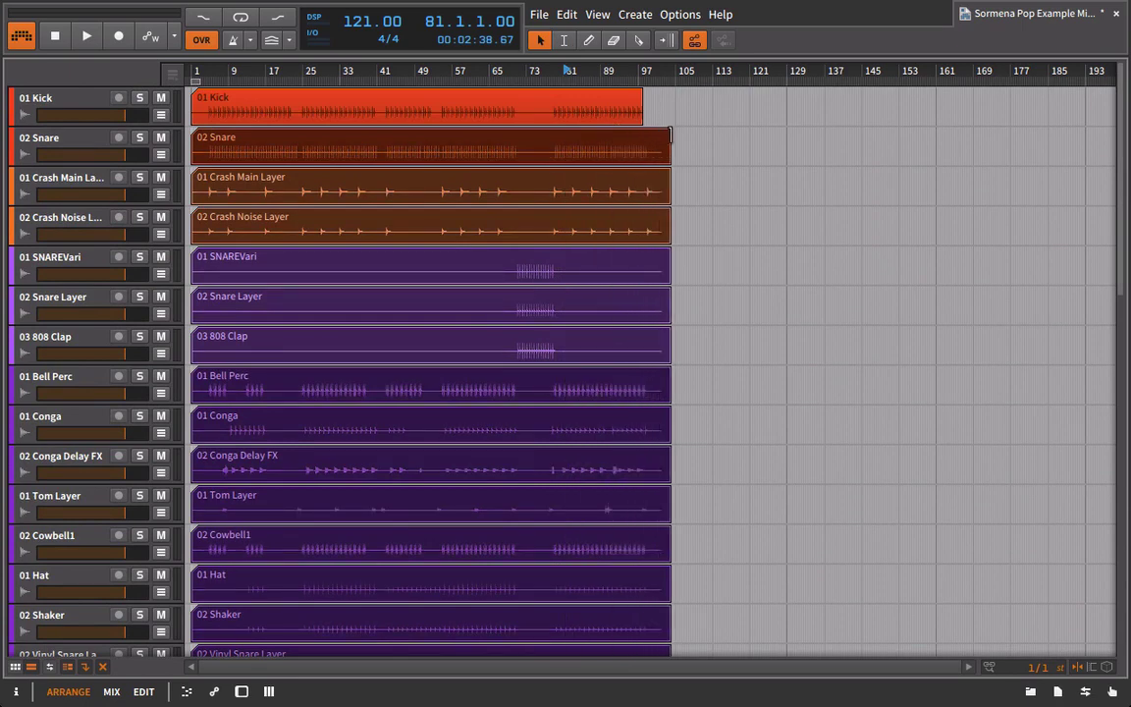
pyautogui.click(628, 111)
pyautogui.moveTo(639, 95); pyautogui.dragTo(673, 93)
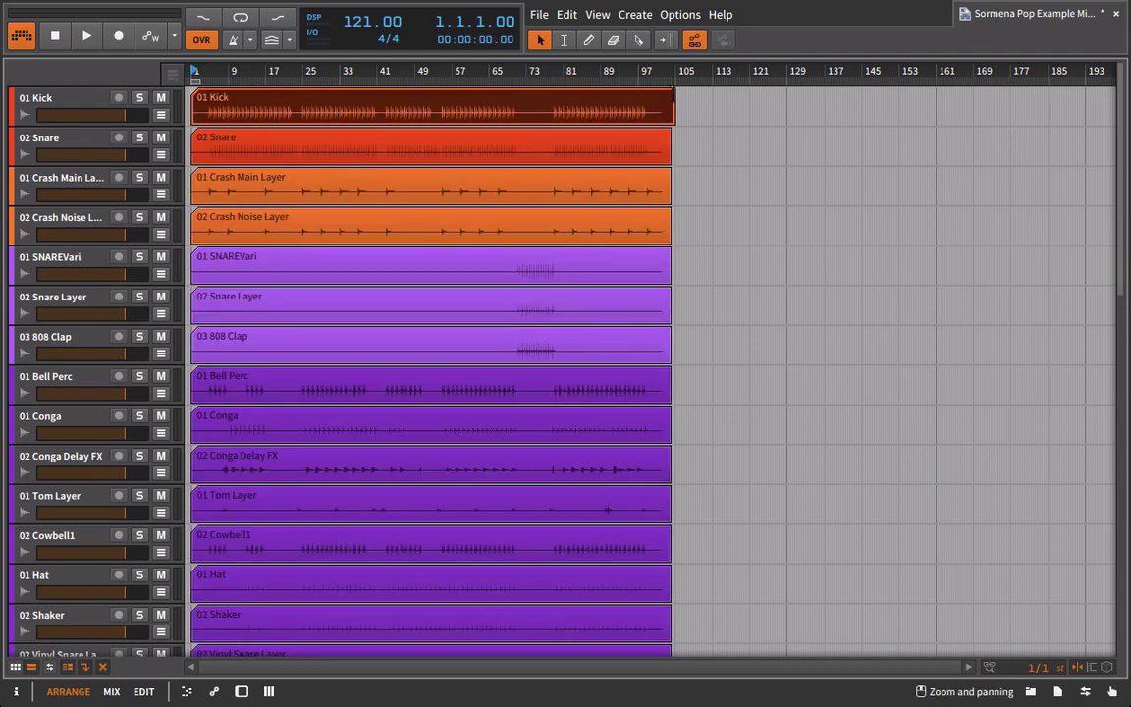